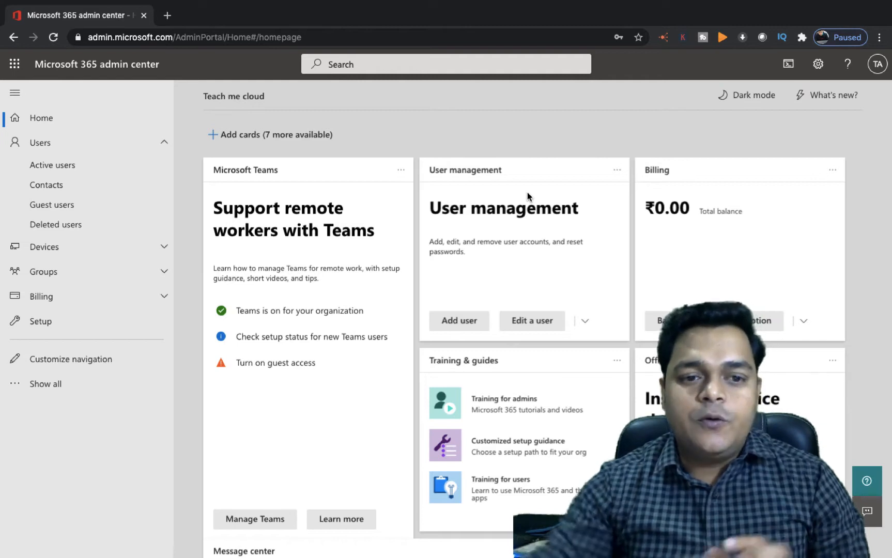
Step: Open the Microsoft 365 admin center from the app launcher and go to Users > Active users
{"action": "left_click", "coordinate": [23, 72]}
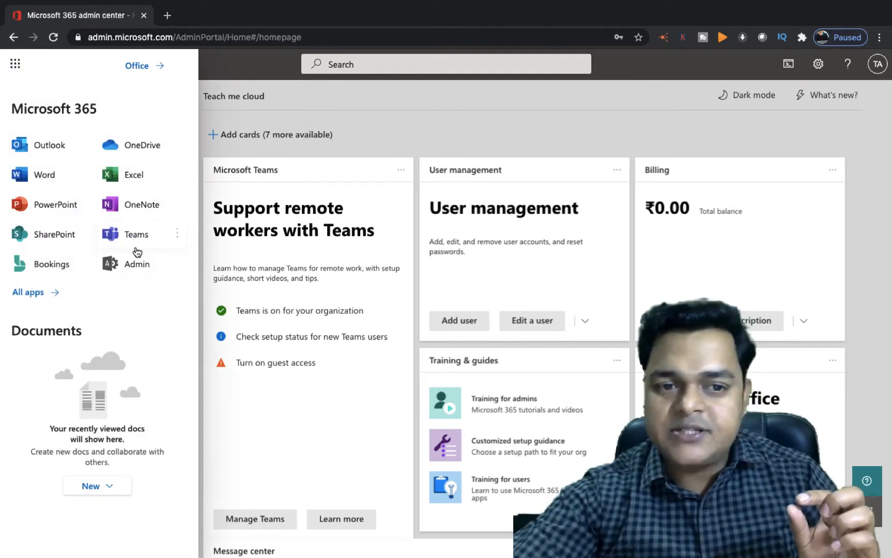
{"action": "left_click", "coordinate": [141, 264]}
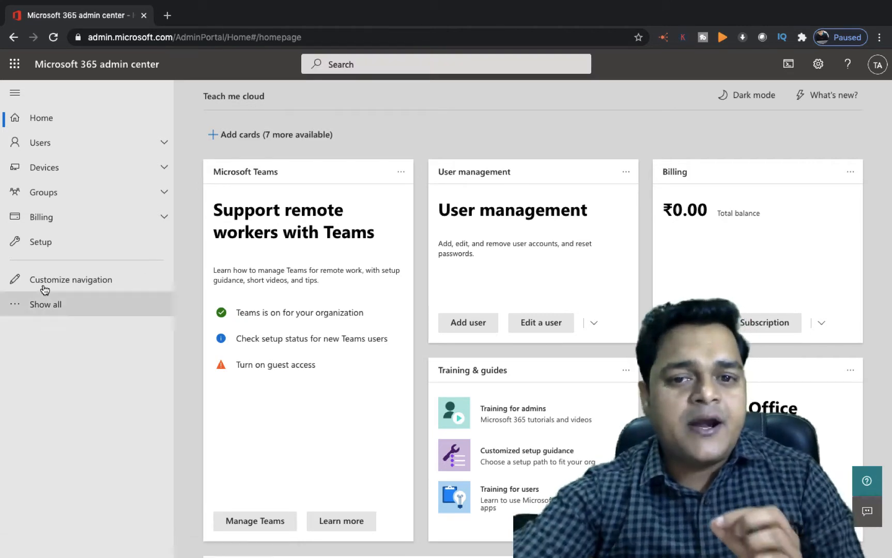
{"action": "left_click", "coordinate": [44, 144]}
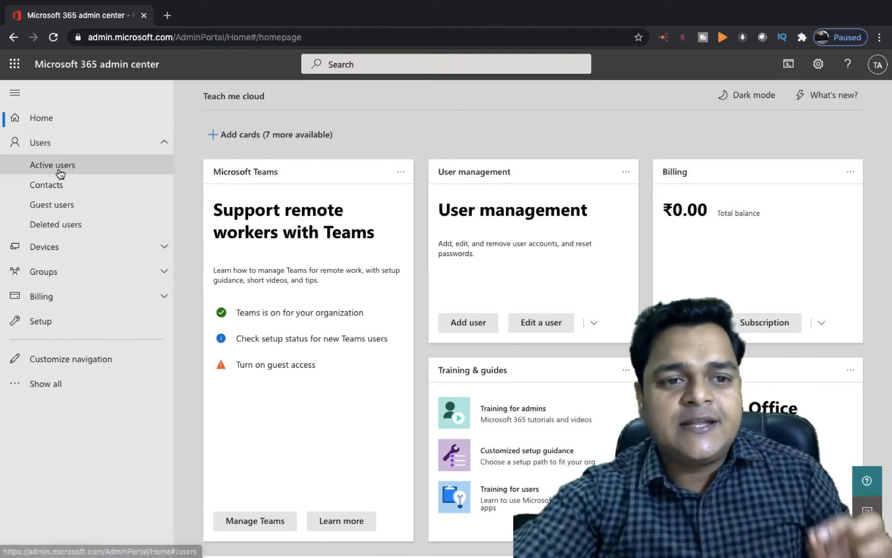
{"action": "left_click", "coordinate": [61, 172]}
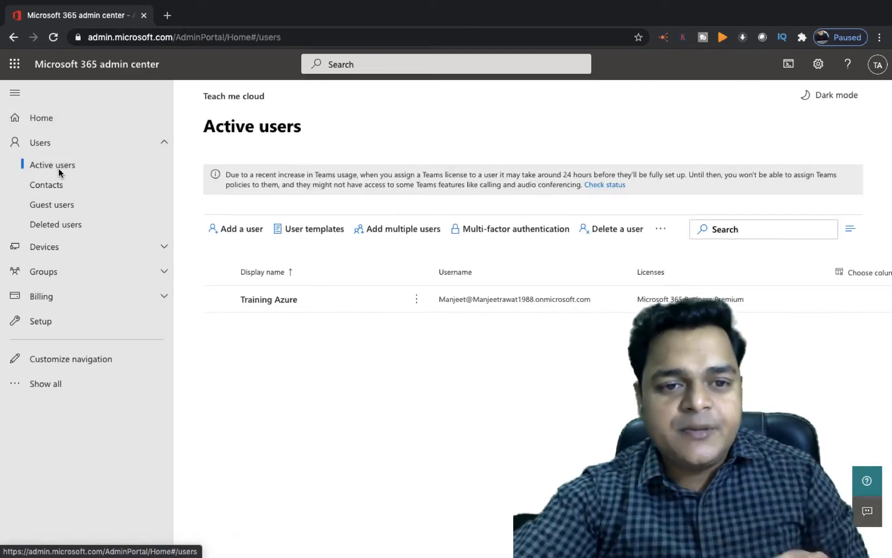
Step: Start adding a new user with first name 'Demo', display name Demo and username 'demo'
{"action": "left_click", "coordinate": [241, 232]}
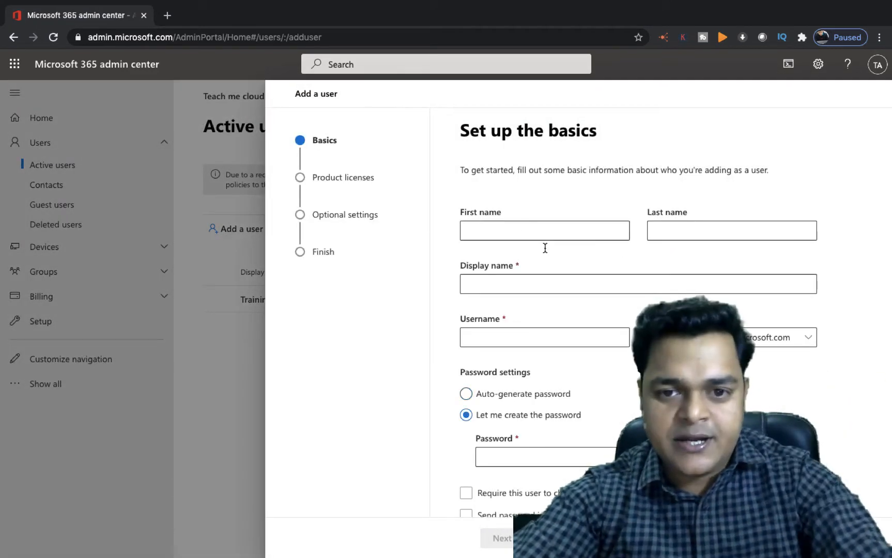
{"action": "left_click", "coordinate": [524, 227]}
{"action": "type", "text": "Demo"}
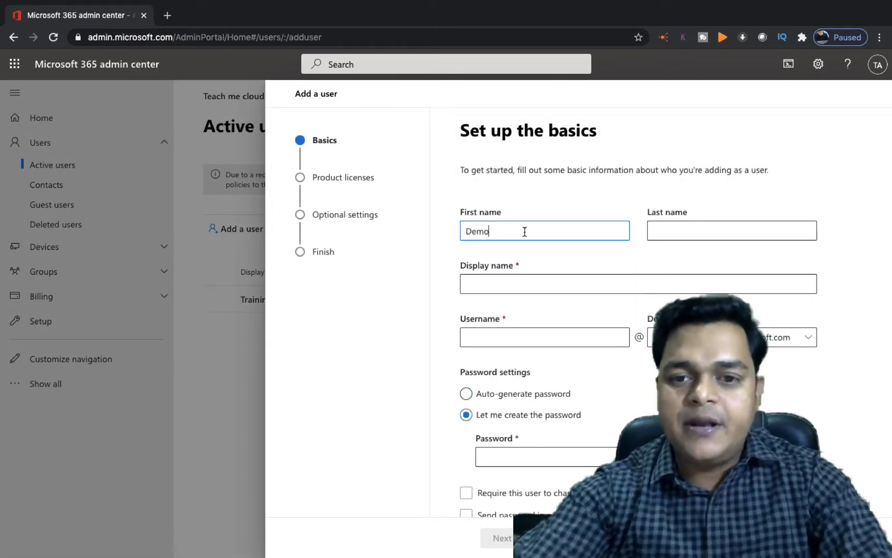
{"action": "left_click", "coordinate": [502, 276]}
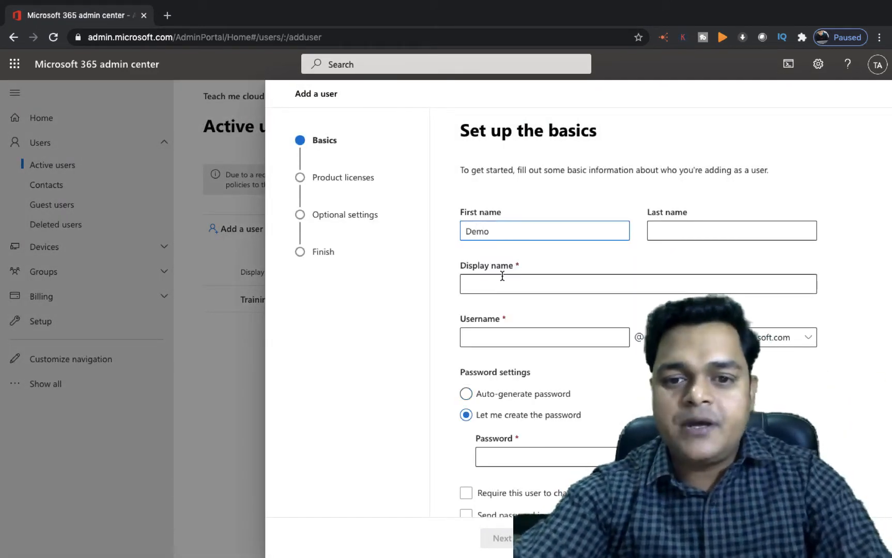
{"action": "left_click", "coordinate": [503, 337]}
{"action": "type", "text": "demo"}
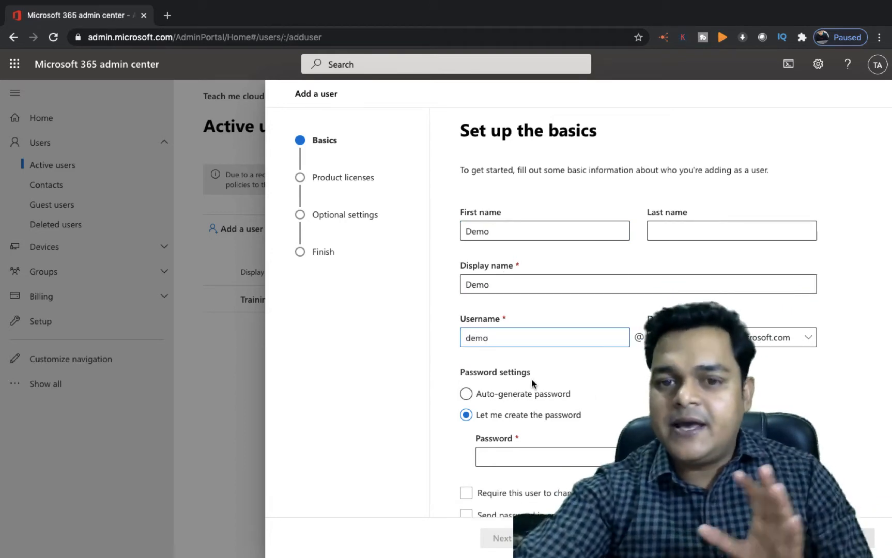
Step: Give Demo a custom password, keep the password change at first sign-in required, and continue
{"action": "left_click", "coordinate": [508, 449]}
{"action": "type", "text": "P"}
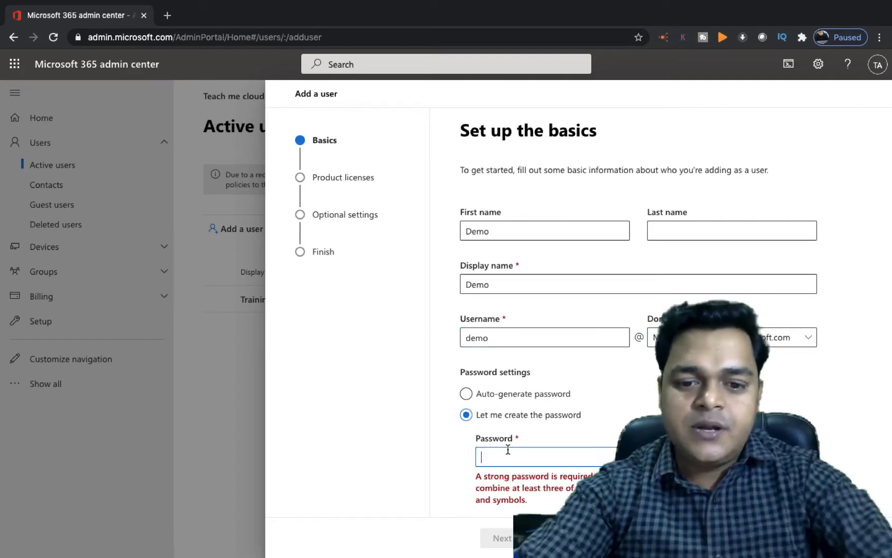
{"action": "type", "text": "assword1"}
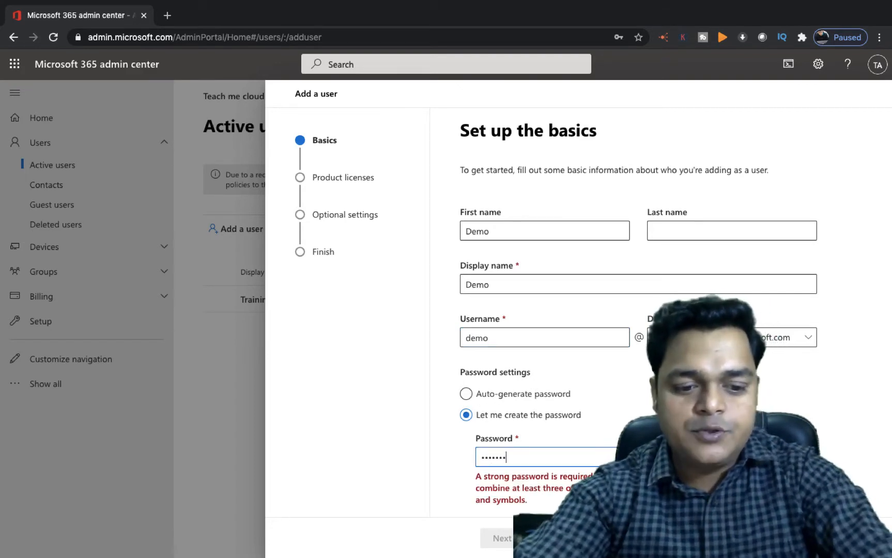
{"action": "scroll", "coordinate": [569, 452], "scroll_direction": "down", "scroll_amount": 1}
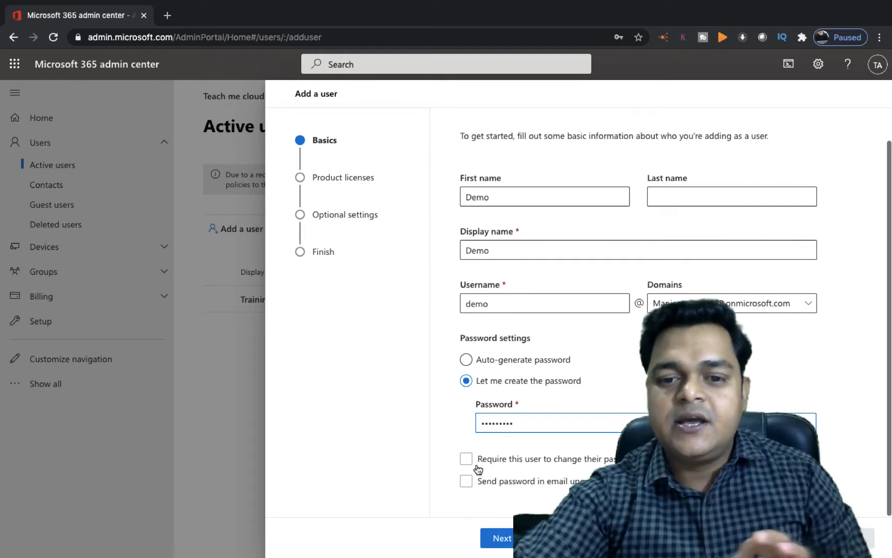
{"action": "left_click", "coordinate": [507, 462]}
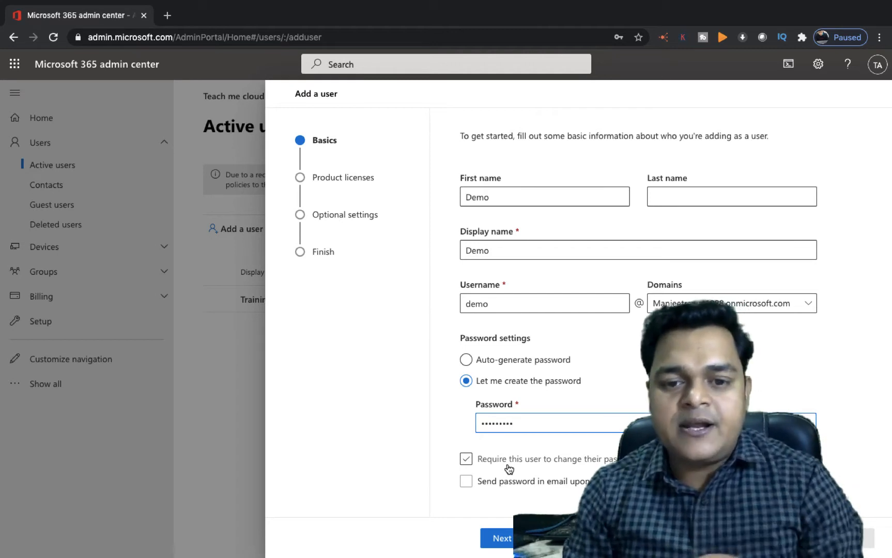
{"action": "left_click", "coordinate": [509, 469]}
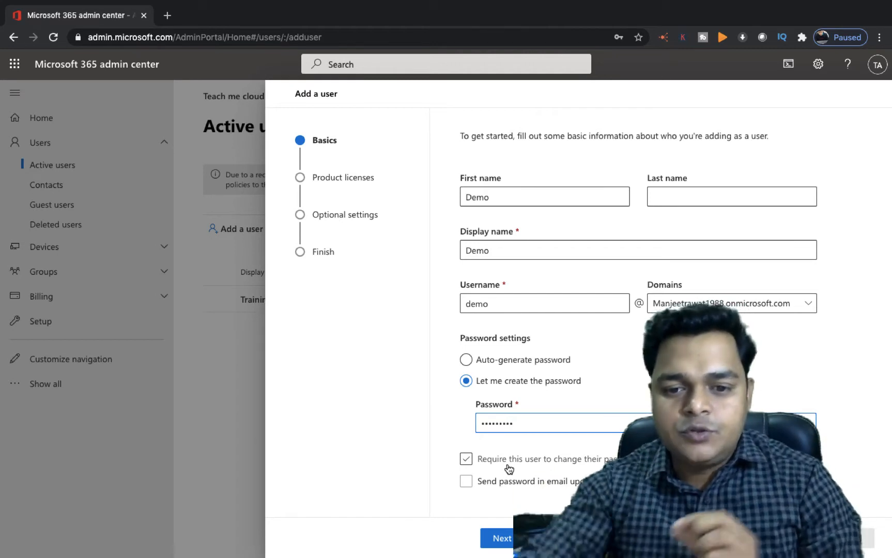
{"action": "left_click", "coordinate": [465, 461]}
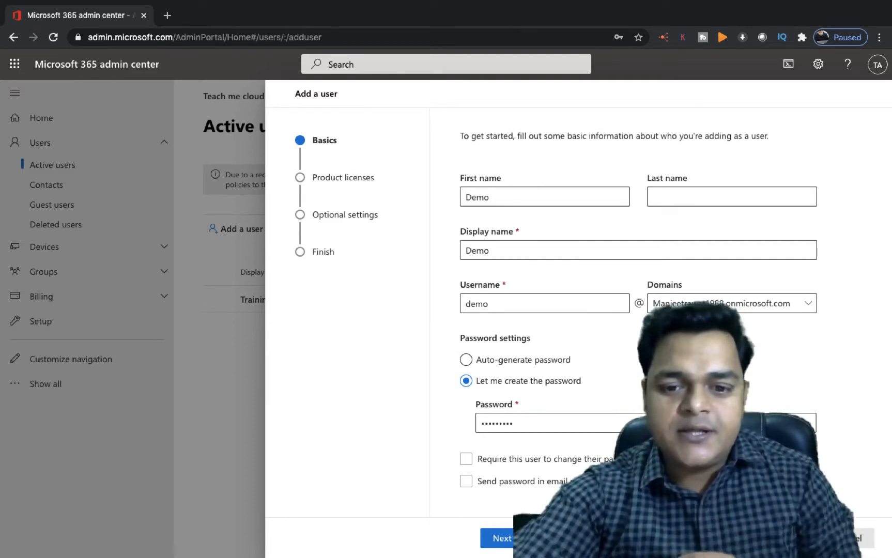
{"action": "left_click", "coordinate": [498, 538]}
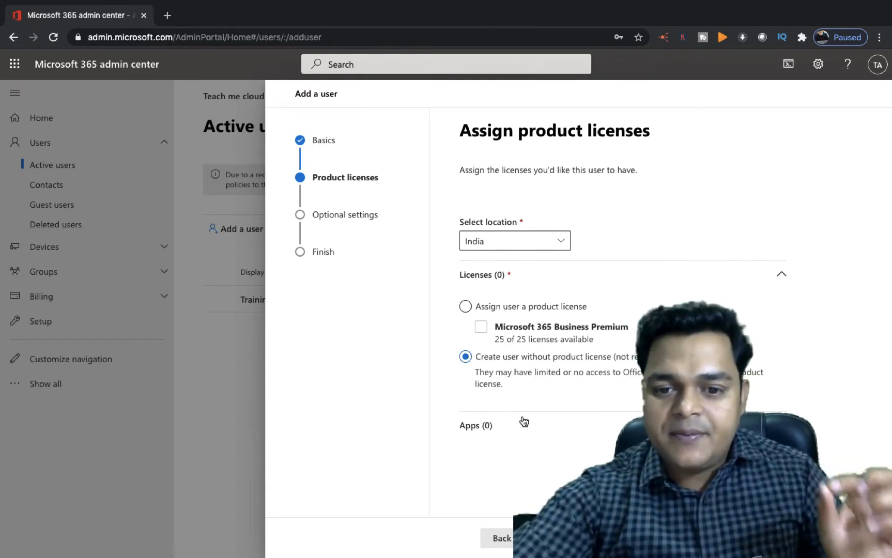
Step: Skip product licenses and optional settings, then finish adding Demo without a license
{"action": "left_click", "coordinate": [550, 538]}
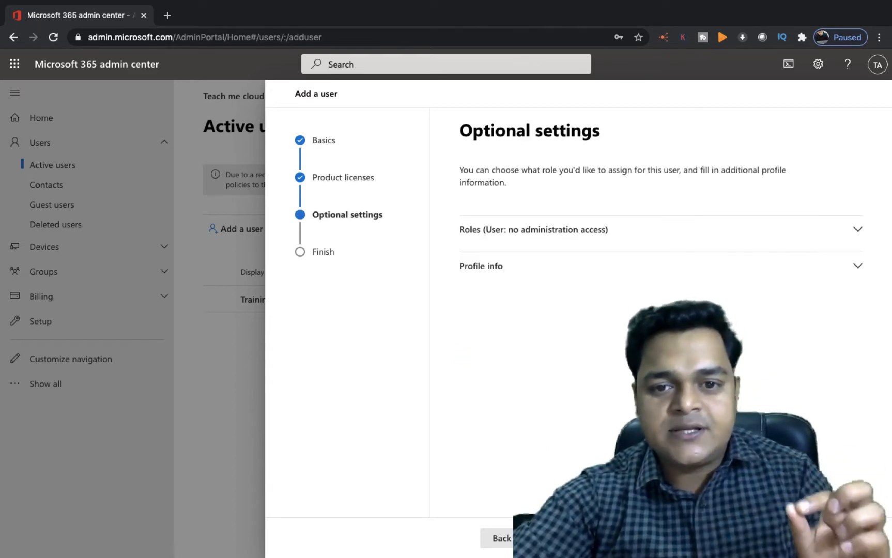
{"action": "left_click", "coordinate": [549, 538]}
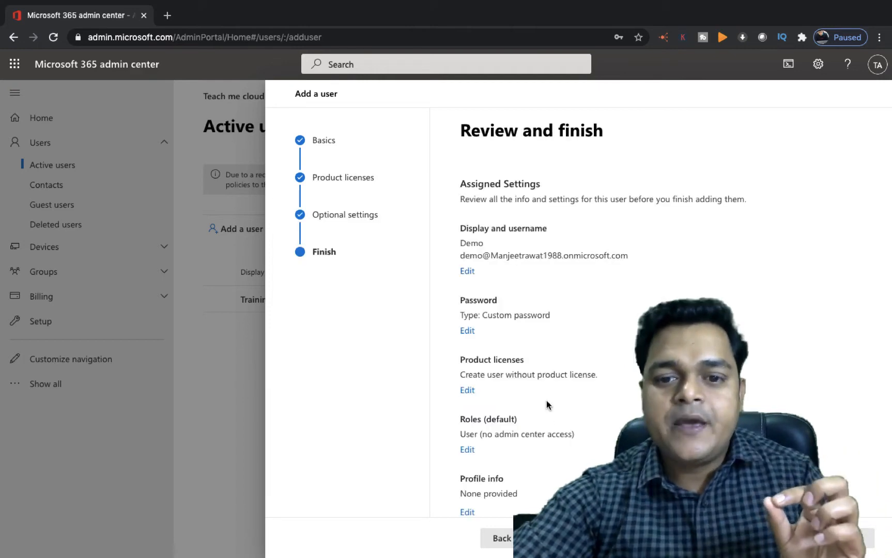
{"action": "scroll", "coordinate": [546, 400], "scroll_direction": "down", "scroll_amount": 1}
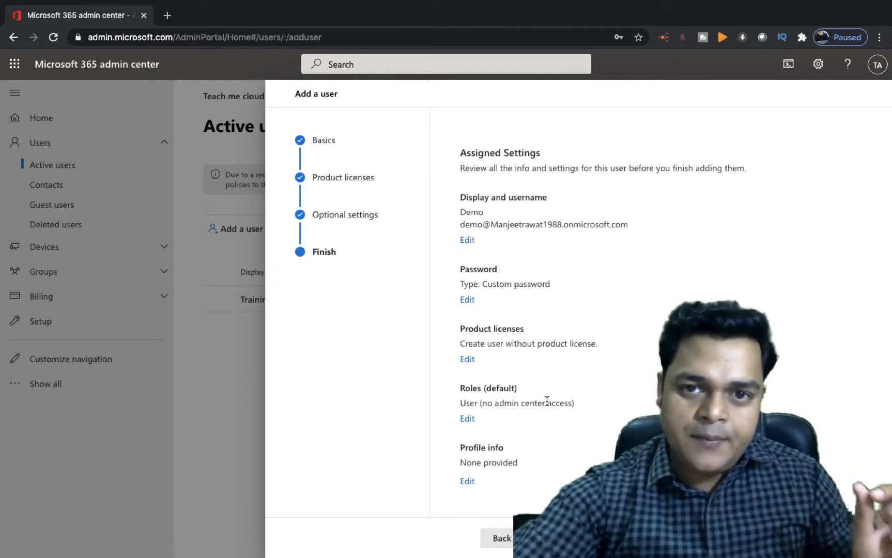
{"action": "left_click", "coordinate": [560, 538]}
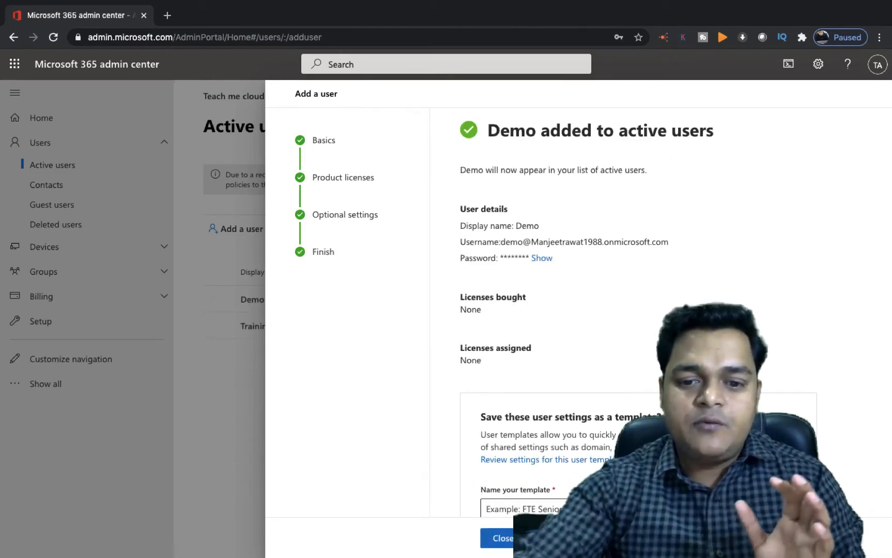
Step: Copy Demo's full username from the user details pane and open a new browser tab
{"action": "left_click", "coordinate": [503, 540]}
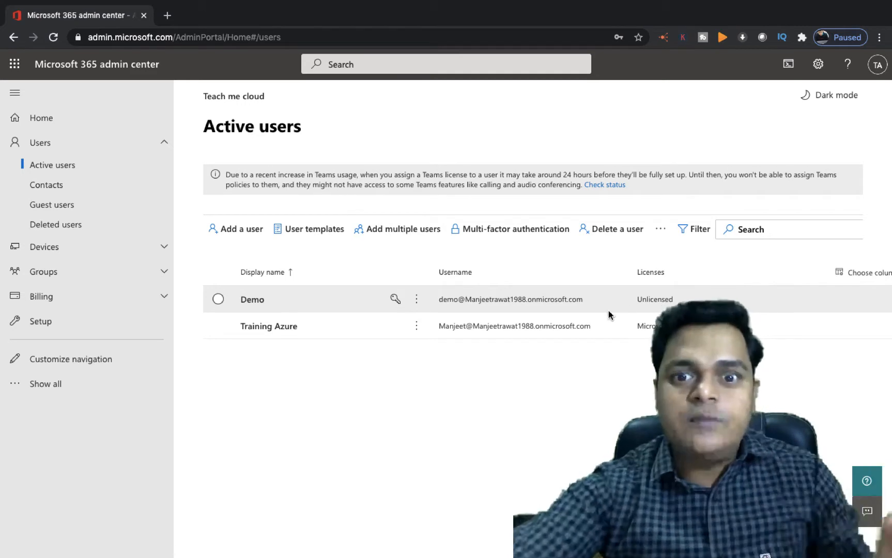
{"action": "left_click", "coordinate": [554, 305]}
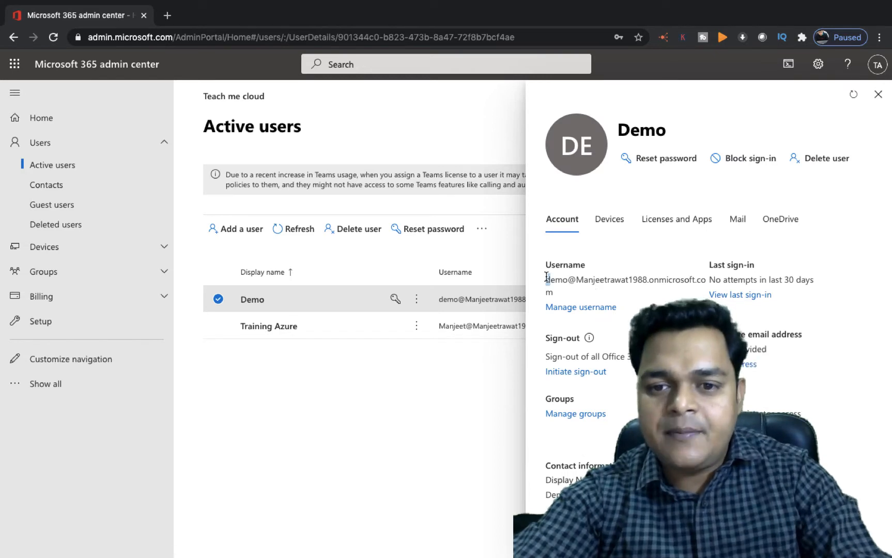
{"action": "left_click_drag", "start_coordinate": [546, 279], "coordinate": [554, 293]}
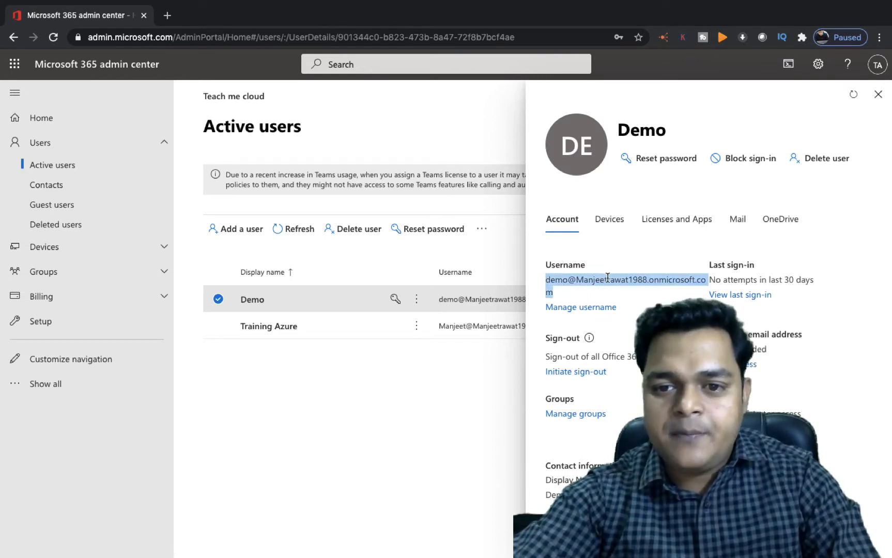
{"action": "right_click", "coordinate": [607, 277]}
{"action": "left_click", "coordinate": [386, 305]}
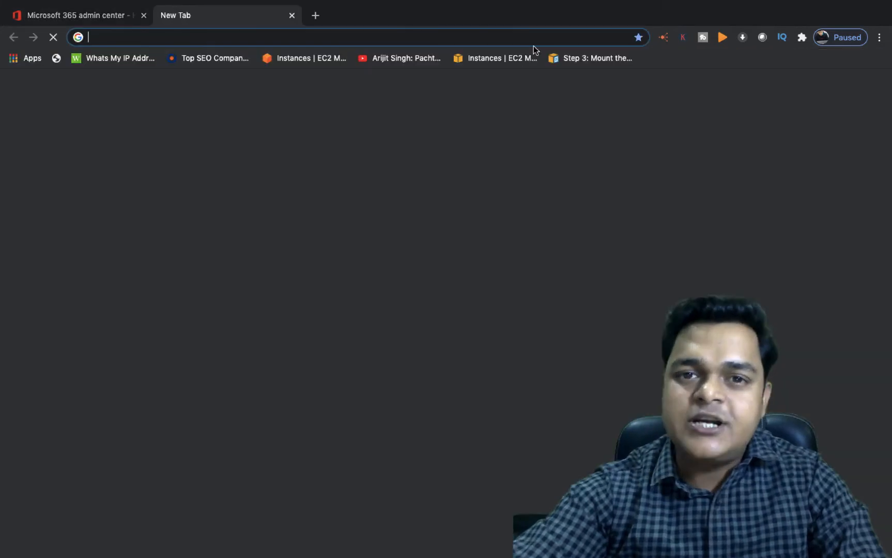
{"action": "left_click", "coordinate": [167, 15]}
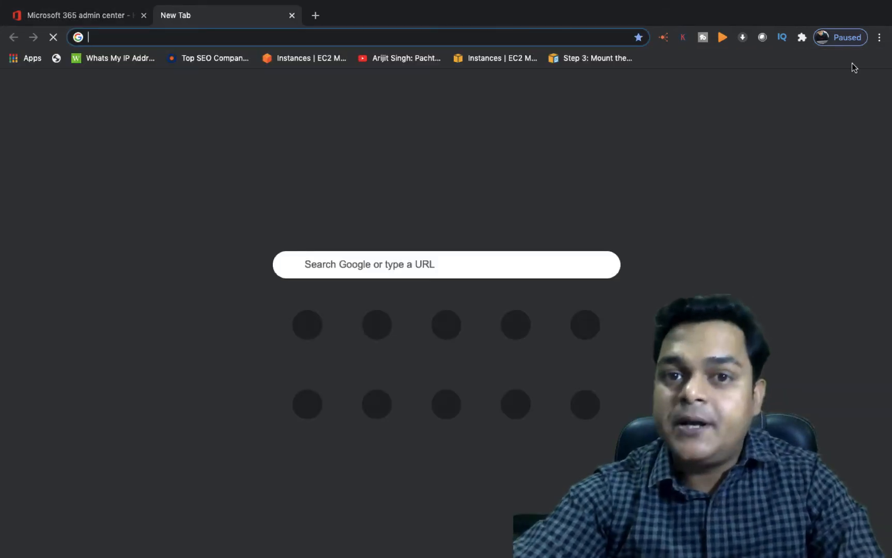
Step: Open a private browsing window and go to portal.office.com
{"action": "left_click", "coordinate": [879, 37]}
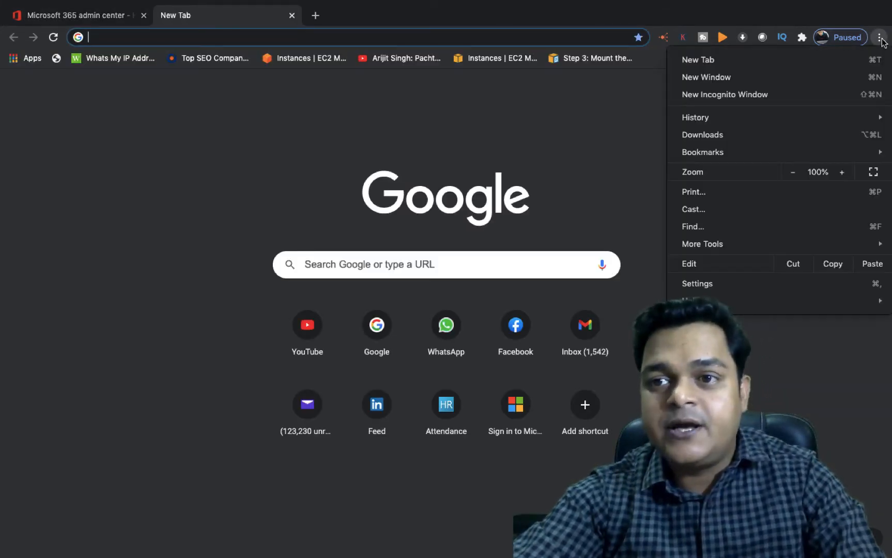
{"action": "left_click", "coordinate": [738, 96]}
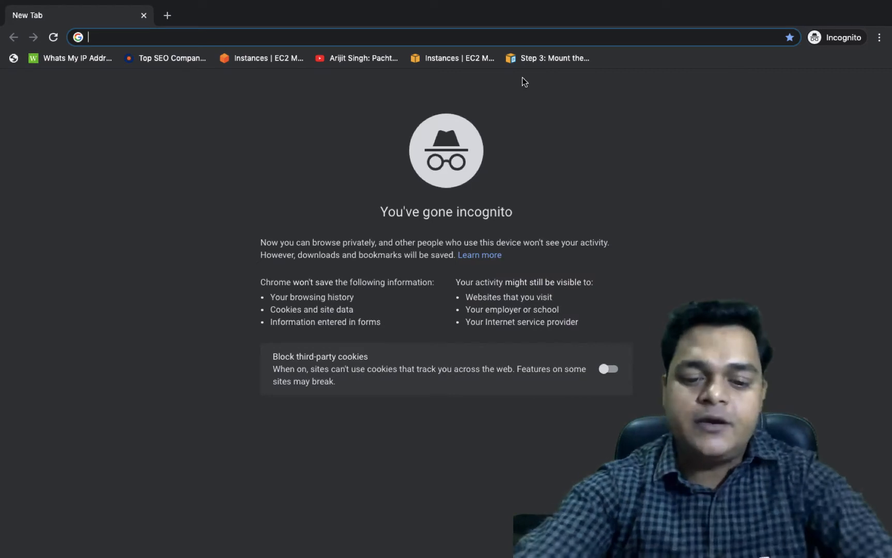
{"action": "type", "text": "portal.o"}
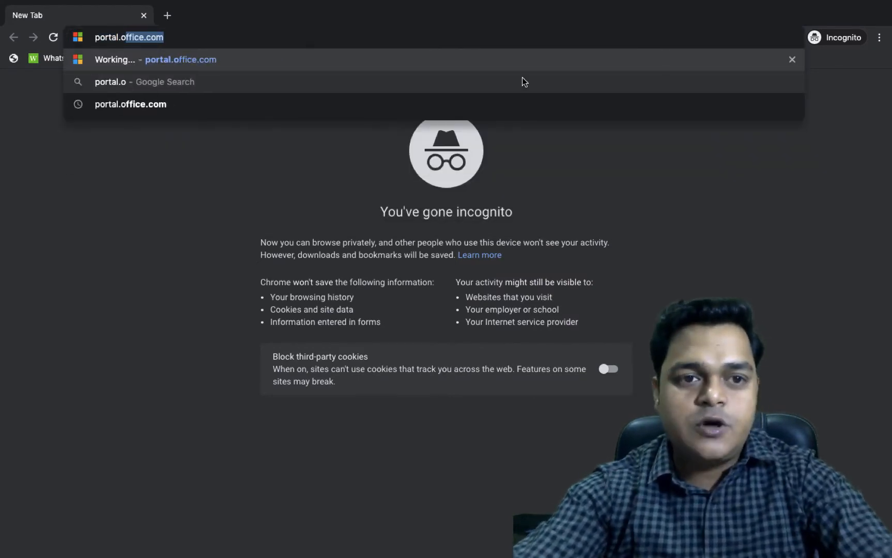
{"action": "key", "text": "Return"}
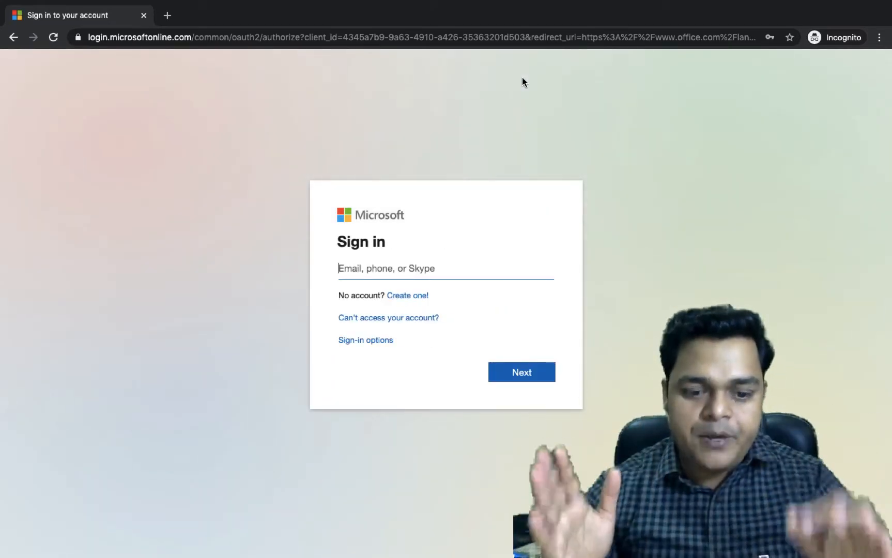
Step: Sign in as Demo with the copied username and password, skipping security setup and staying signed in
{"action": "key", "text": "super+v"}
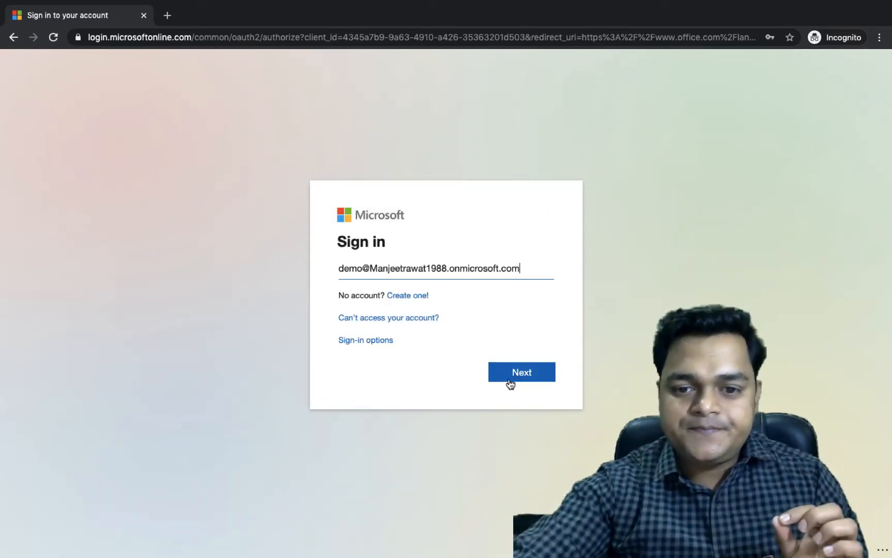
{"action": "left_click", "coordinate": [525, 374]}
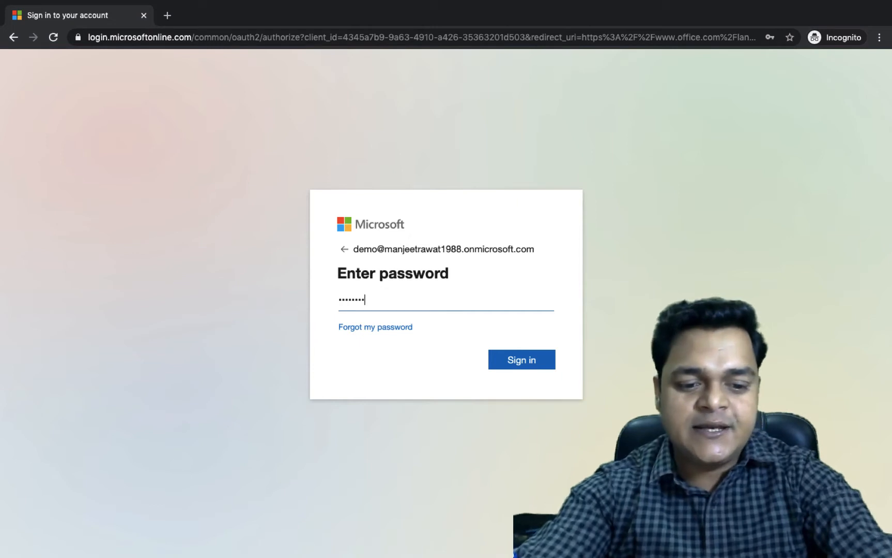
{"action": "key", "text": "Return"}
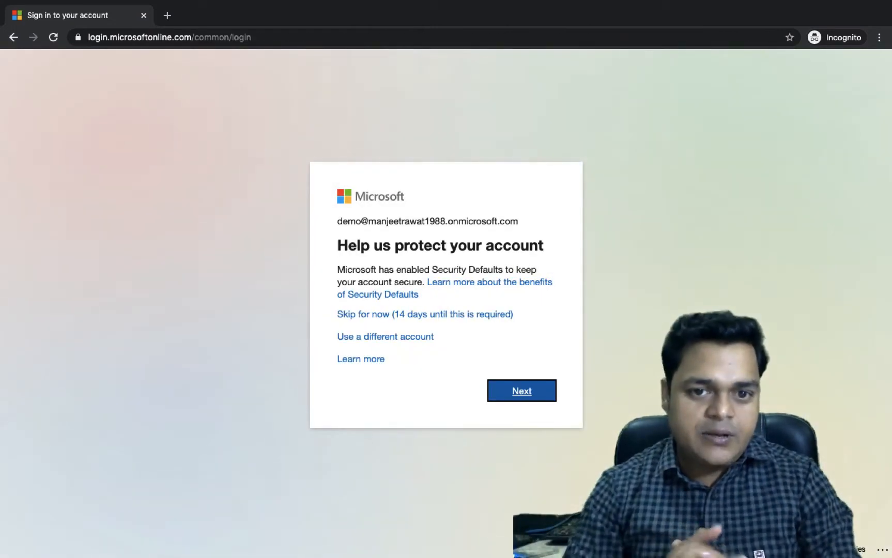
{"action": "left_click", "coordinate": [454, 320]}
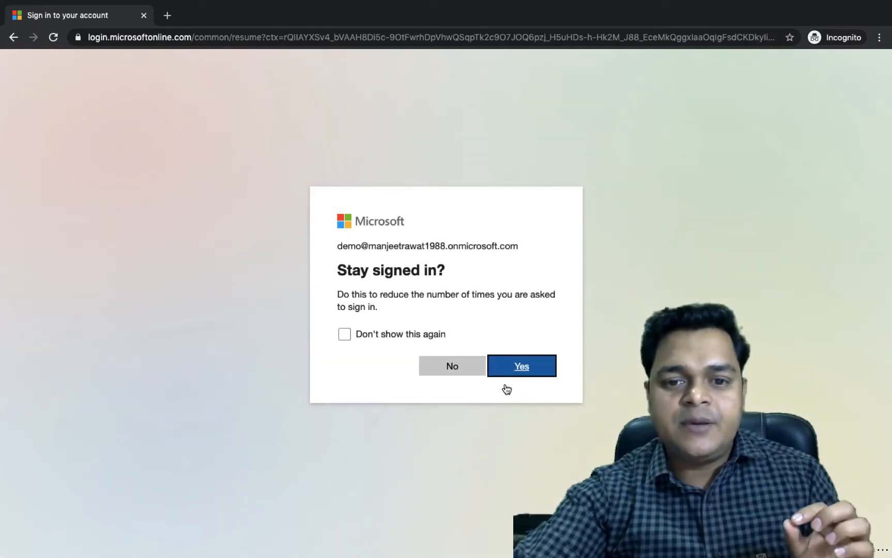
{"action": "left_click", "coordinate": [528, 374]}
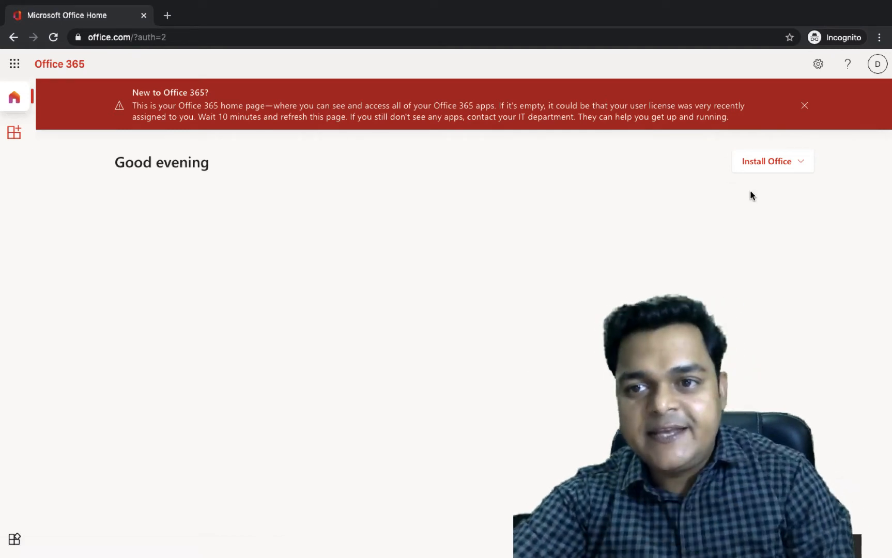
{"action": "left_click", "coordinate": [804, 105]}
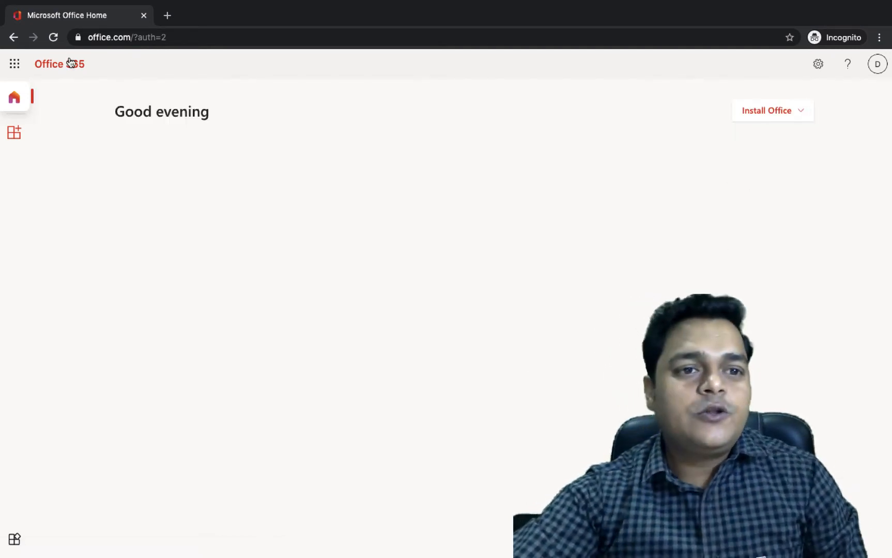
{"action": "left_click", "coordinate": [15, 63]}
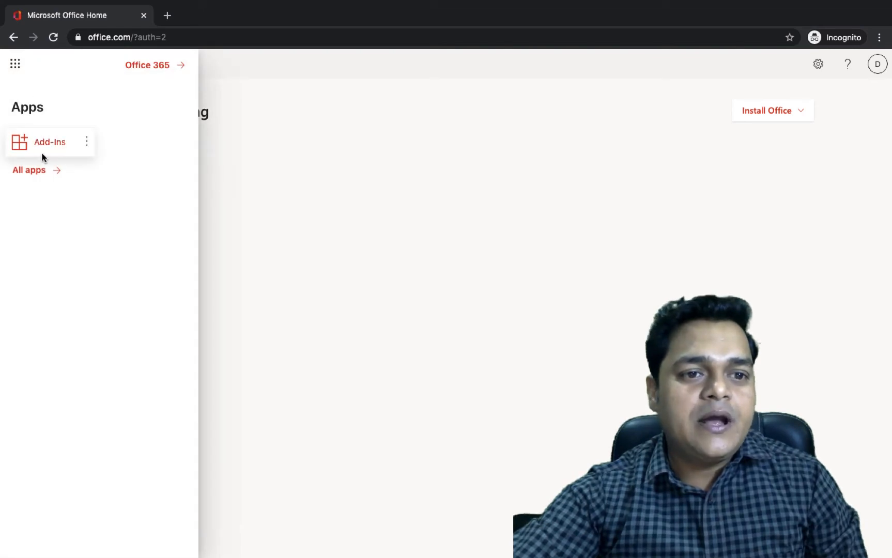
{"action": "left_click", "coordinate": [36, 171]}
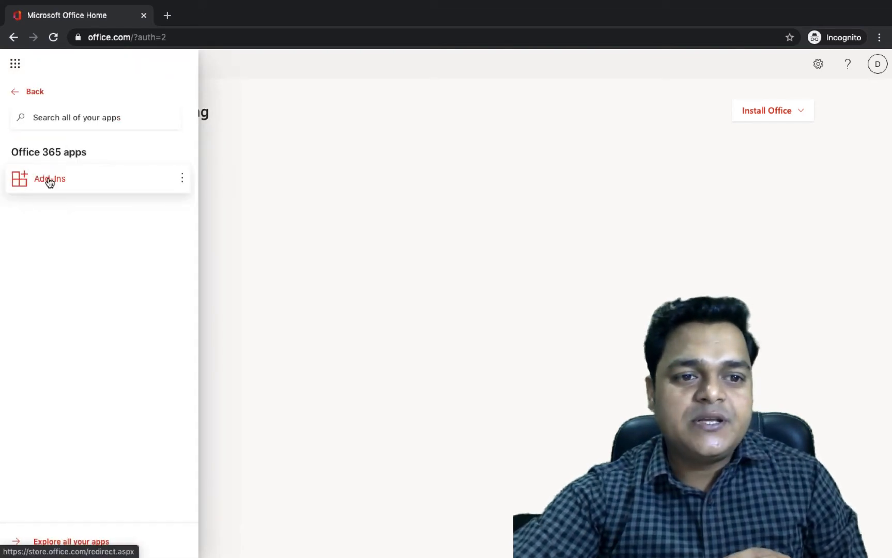
{"action": "left_click", "coordinate": [50, 181]}
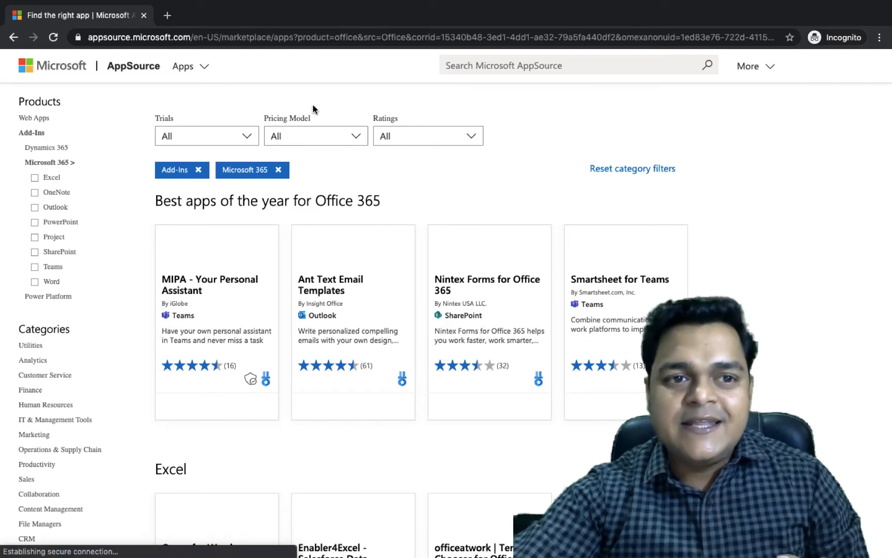
{"action": "left_click", "coordinate": [14, 37]}
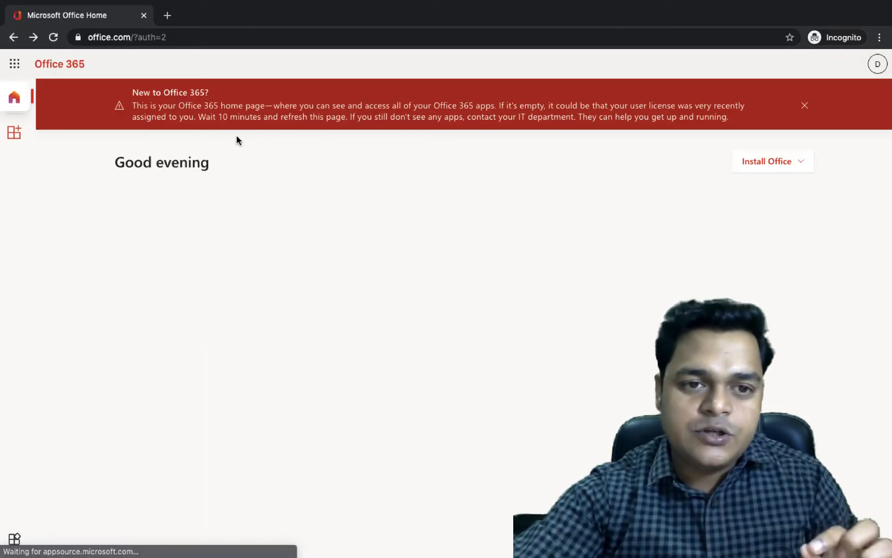
Step: Dismiss the 'New to Office 365?' banner and switch back to the main browser window
{"action": "left_click", "coordinate": [804, 106]}
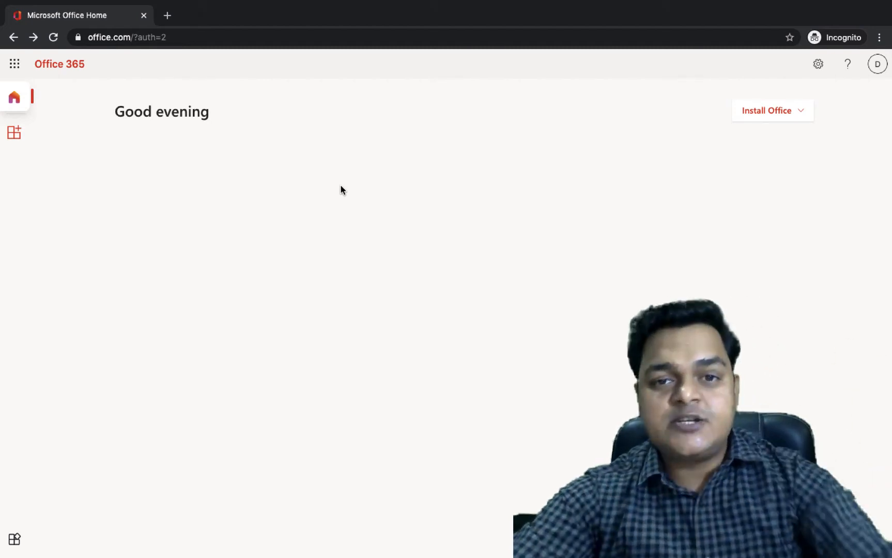
{"action": "key", "text": "ctrl+Left"}
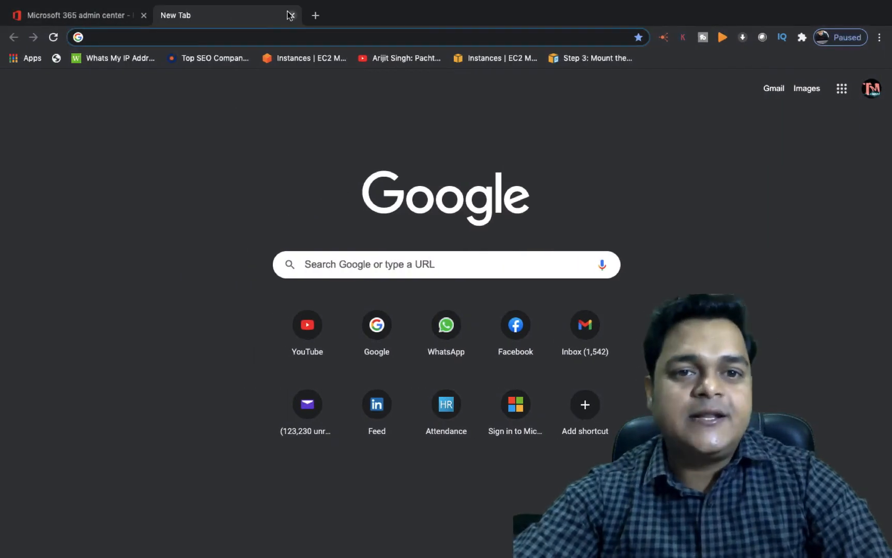
Step: Close the empty tab and Demo's details pane, then open the Demo row's More actions menu
{"action": "left_click", "coordinate": [292, 16]}
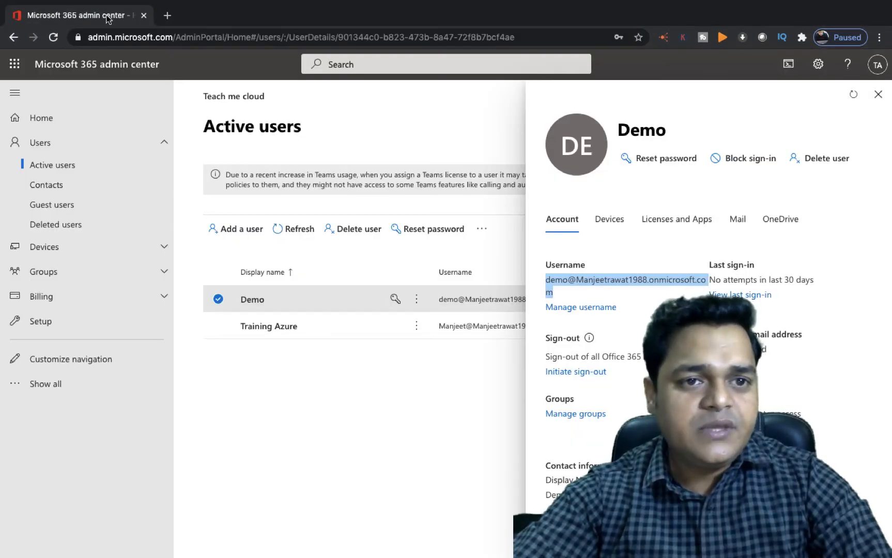
{"action": "left_click", "coordinate": [878, 95]}
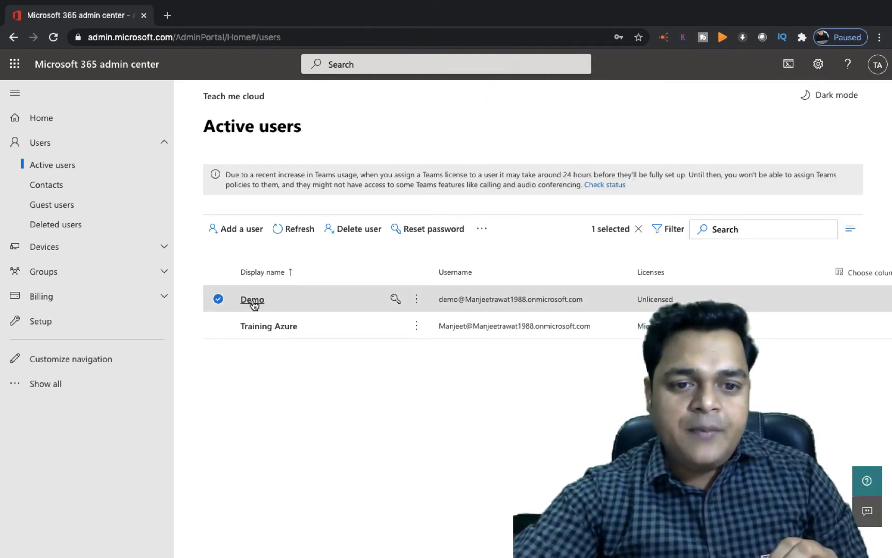
{"action": "left_click", "coordinate": [416, 300]}
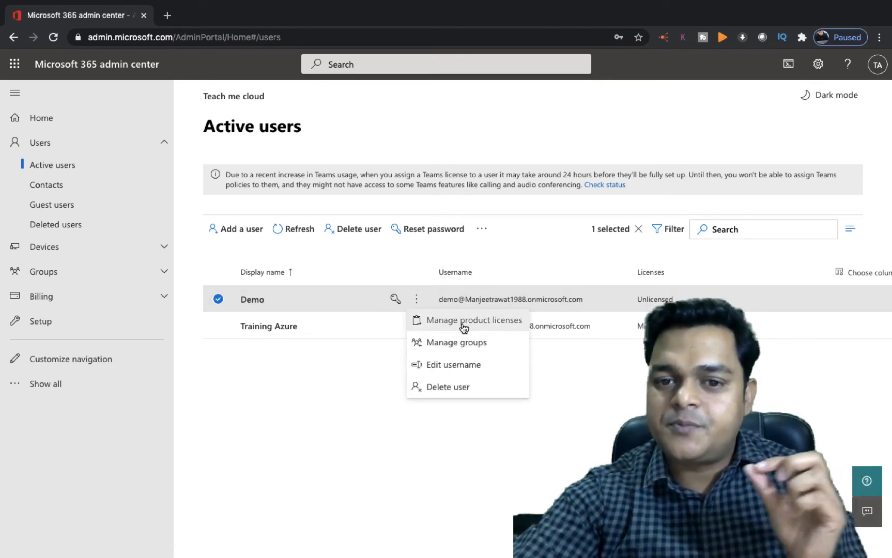
{"action": "left_click", "coordinate": [327, 405]}
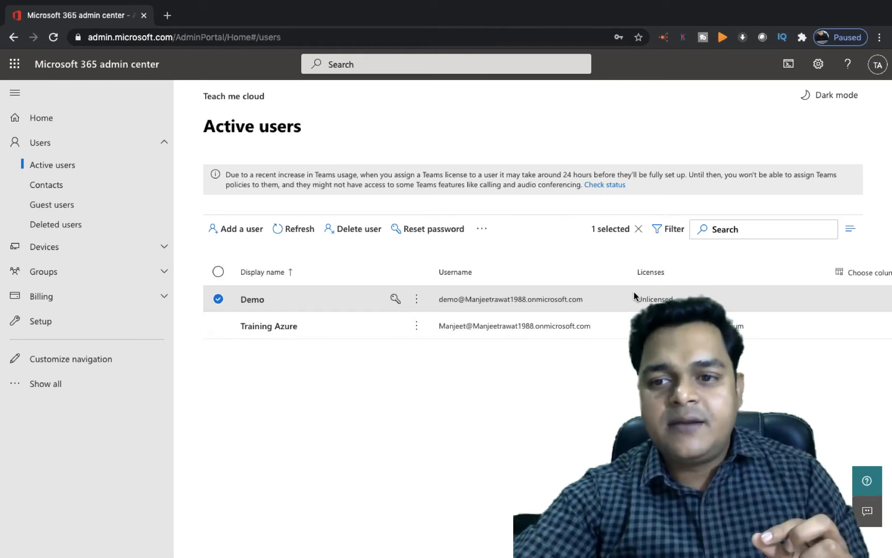
{"action": "left_click", "coordinate": [851, 232]}
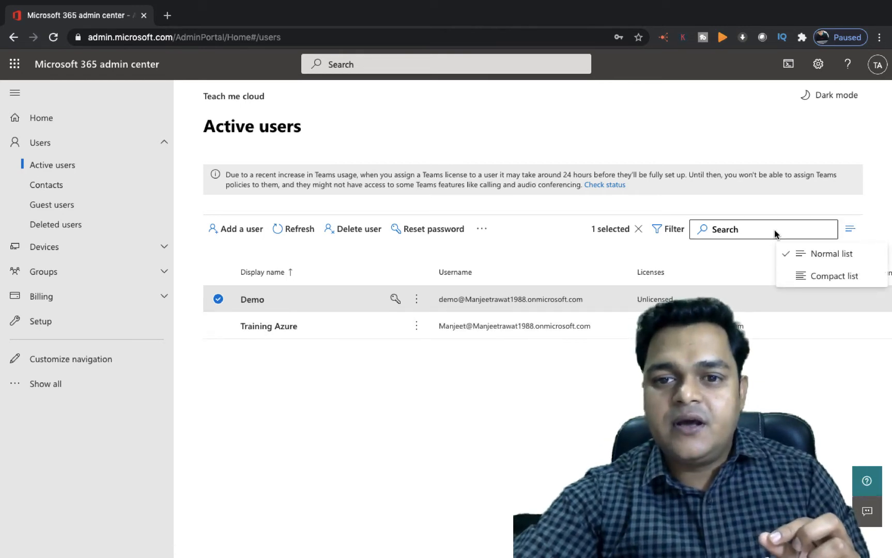
{"action": "left_click", "coordinate": [486, 232]}
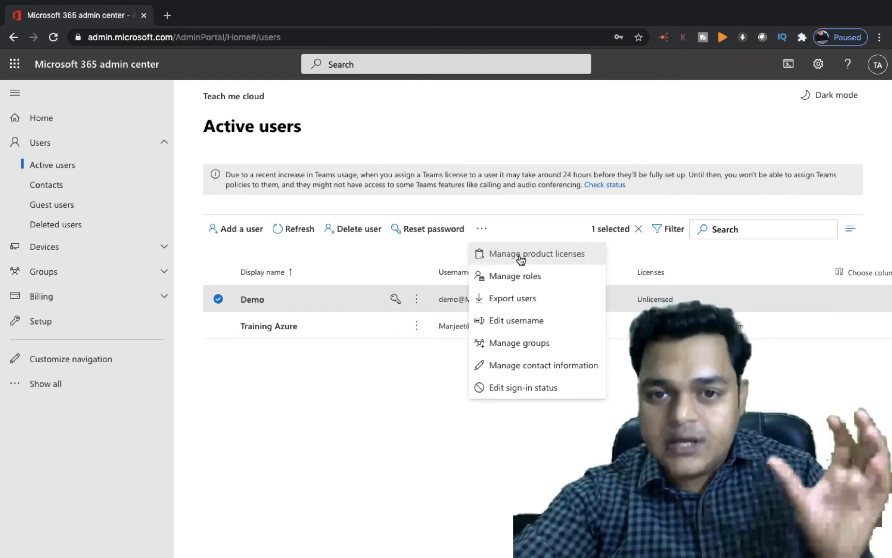
{"action": "left_click", "coordinate": [349, 442]}
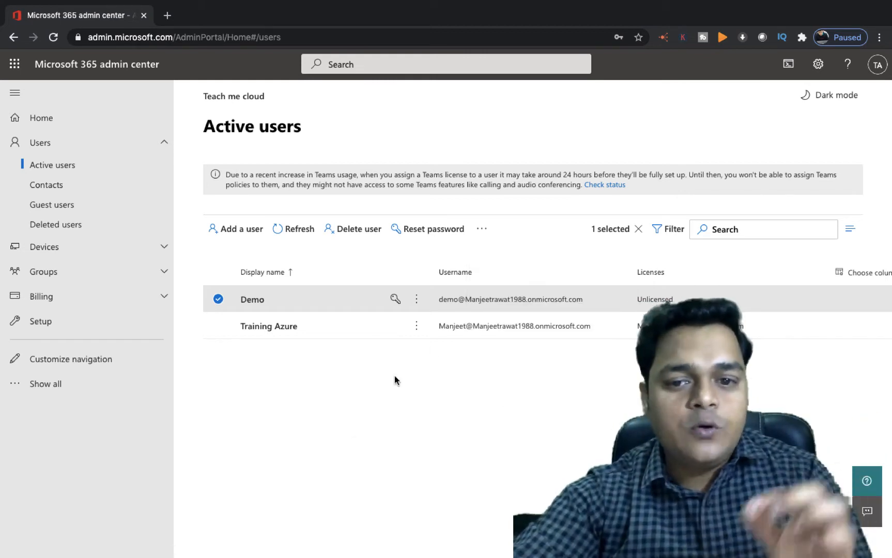
{"action": "left_click", "coordinate": [416, 300]}
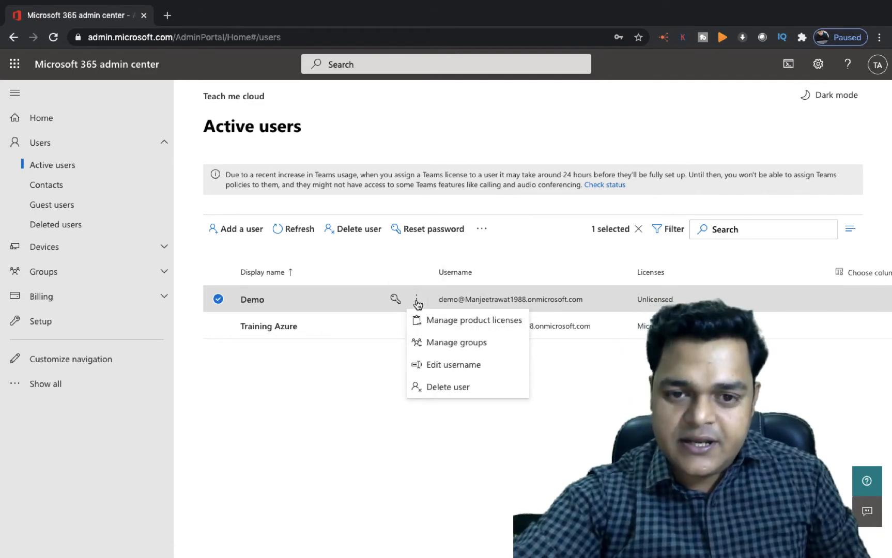
Step: Open Demo's product licenses and tick Microsoft 365 Business Premium
{"action": "left_click", "coordinate": [461, 323]}
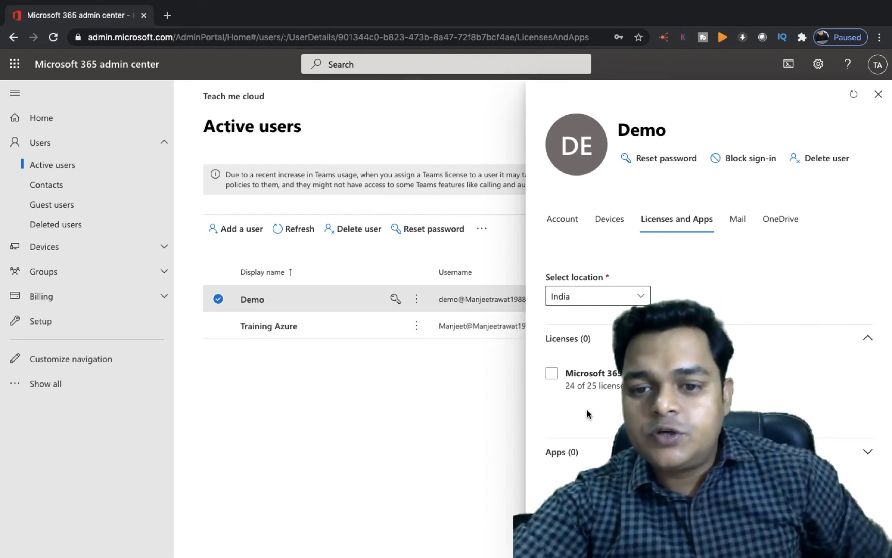
{"action": "left_click", "coordinate": [624, 376]}
{"action": "left_click", "coordinate": [614, 380]}
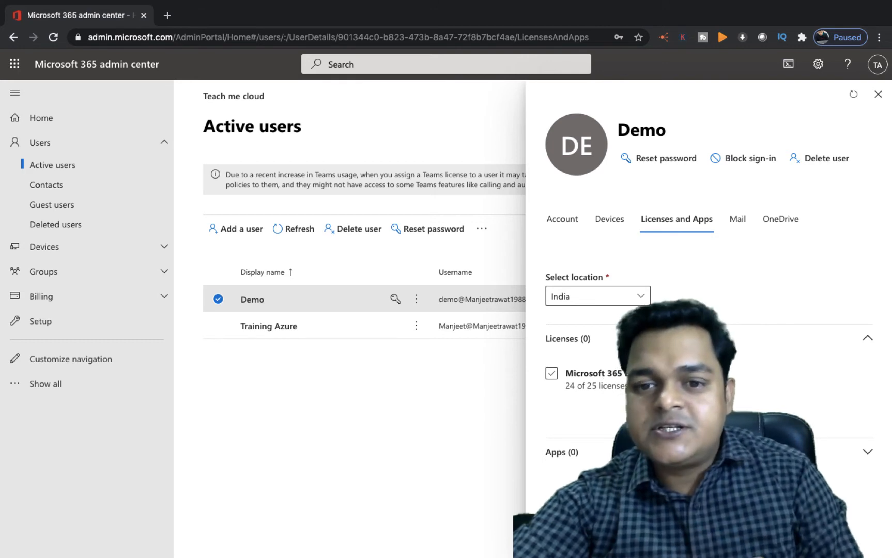
{"action": "left_click", "coordinate": [614, 379]}
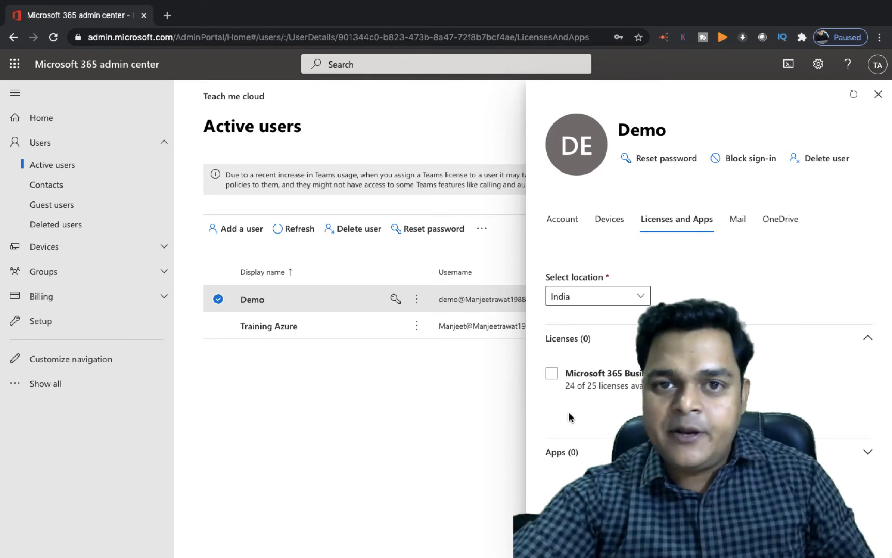
{"action": "left_click", "coordinate": [552, 377]}
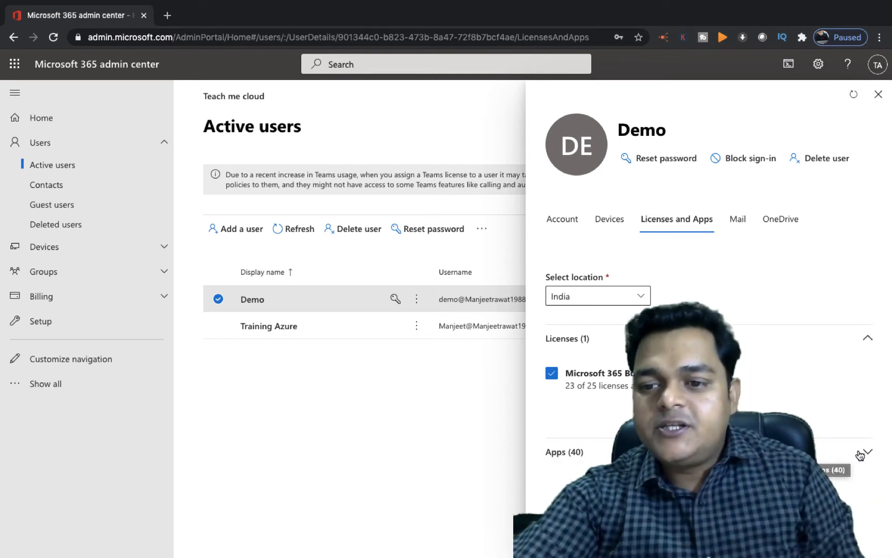
{"action": "scroll", "coordinate": [724, 414], "scroll_direction": "down", "scroll_amount": 5}
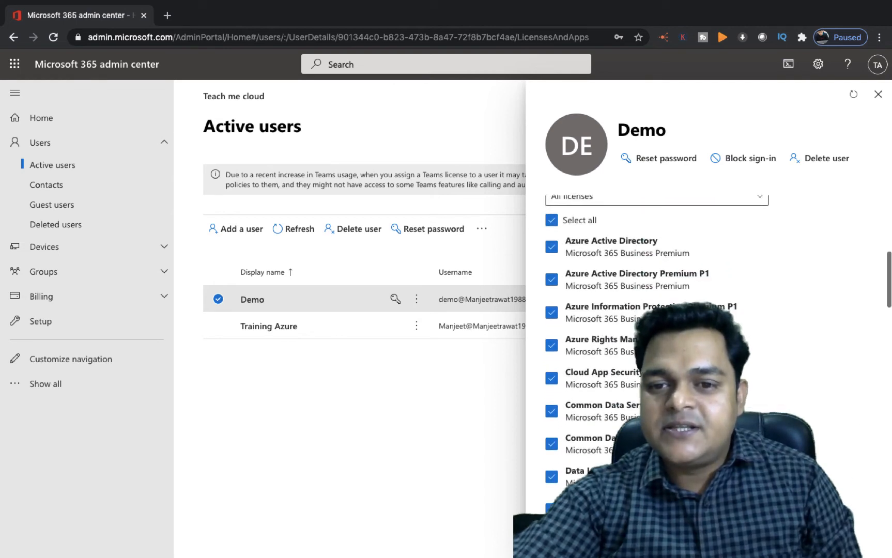
{"action": "scroll", "coordinate": [618, 388], "scroll_direction": "up", "scroll_amount": 2}
{"action": "scroll", "coordinate": [619, 387], "scroll_direction": "down", "scroll_amount": 1}
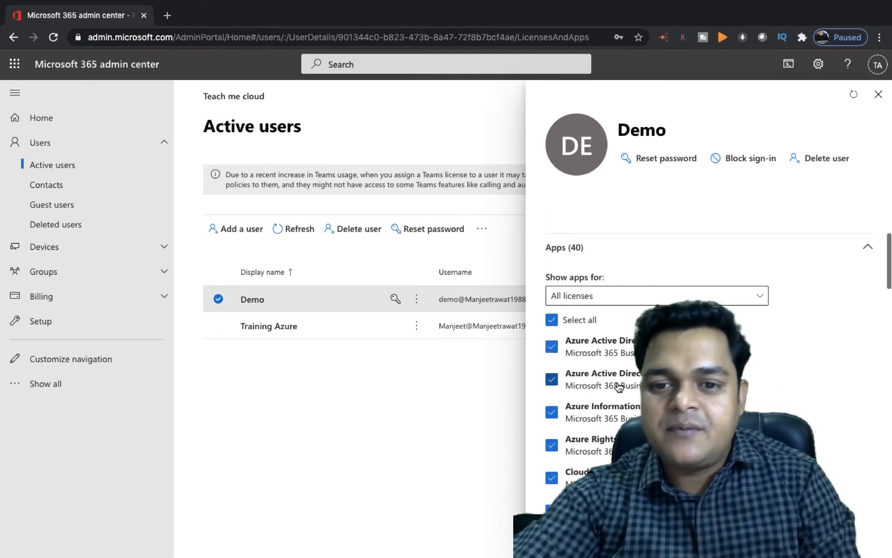
{"action": "scroll", "coordinate": [617, 385], "scroll_direction": "down", "scroll_amount": 4}
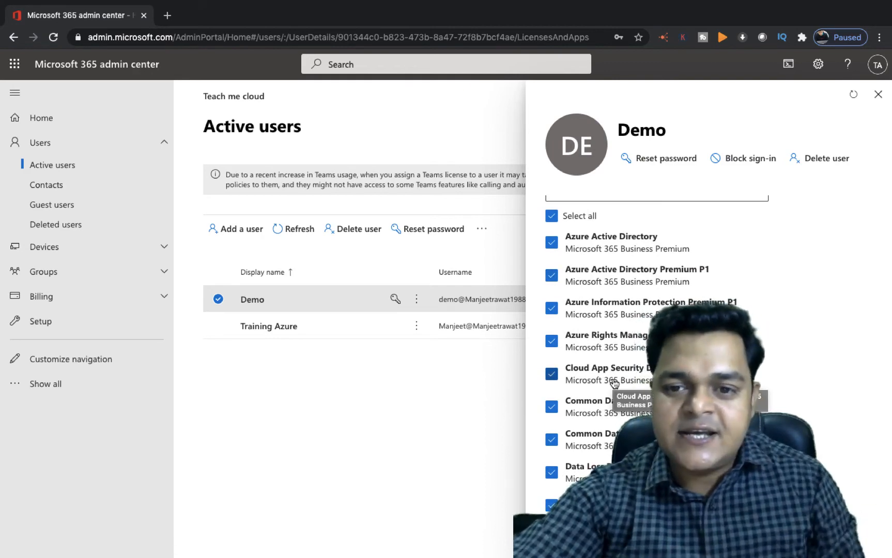
{"action": "scroll", "coordinate": [614, 382], "scroll_direction": "down", "scroll_amount": 10}
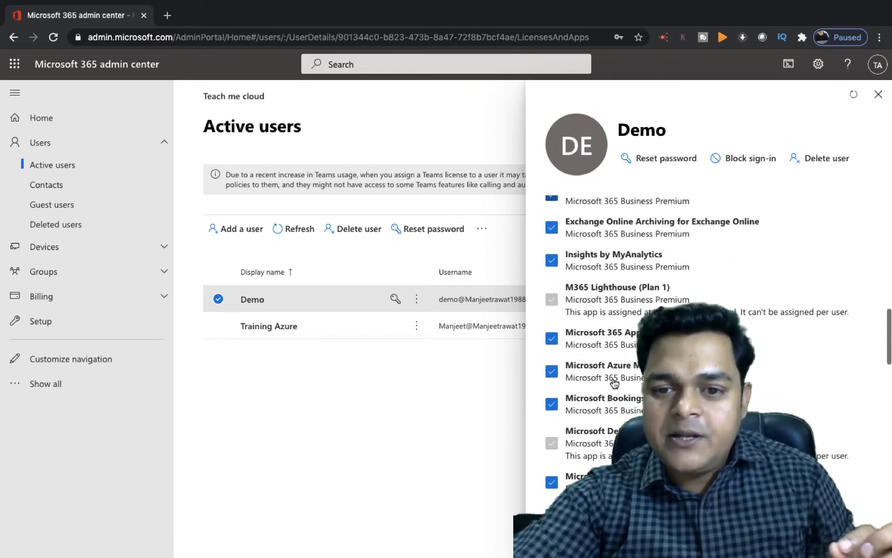
{"action": "scroll", "coordinate": [614, 383], "scroll_direction": "down", "scroll_amount": 10}
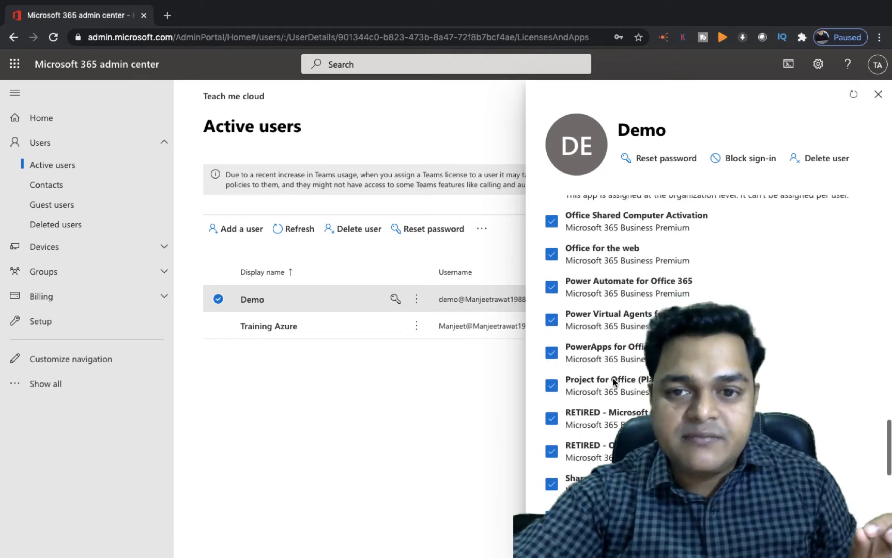
{"action": "scroll", "coordinate": [614, 382], "scroll_direction": "down", "scroll_amount": 5}
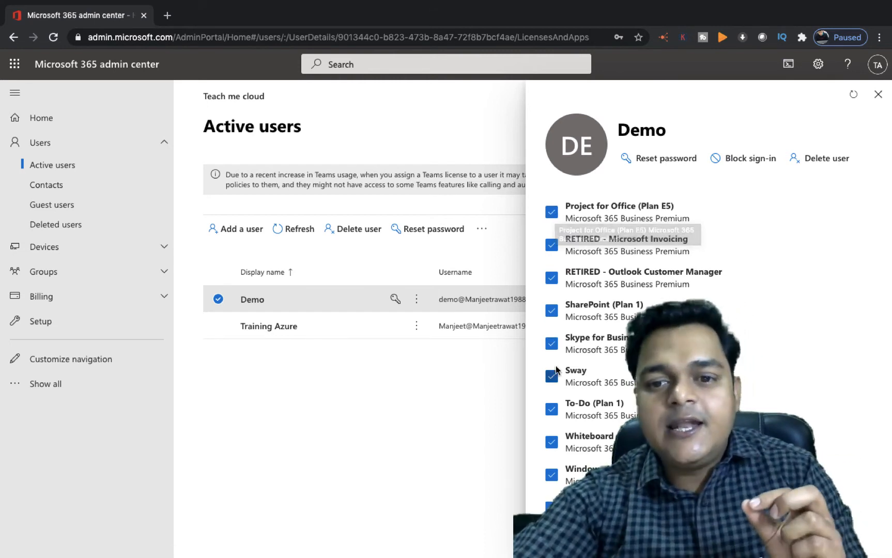
{"action": "left_click", "coordinate": [552, 344]}
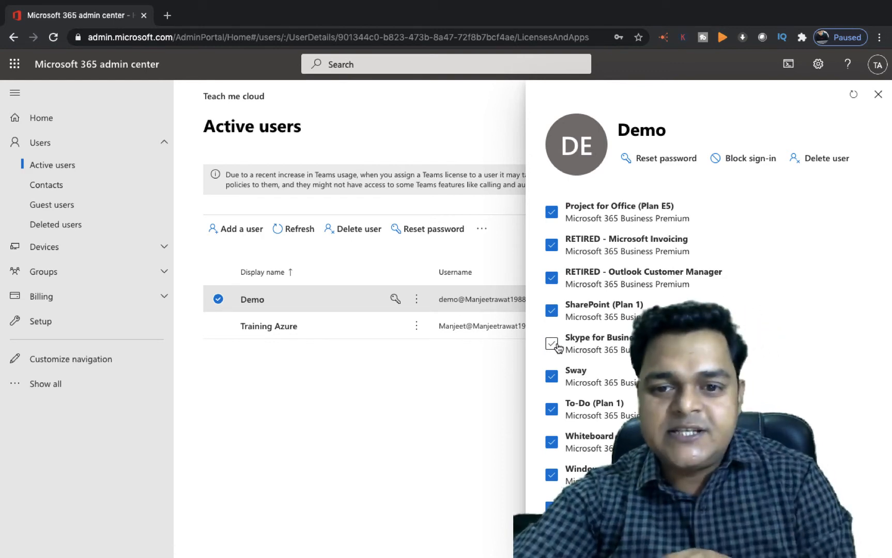
{"action": "left_click", "coordinate": [552, 345]}
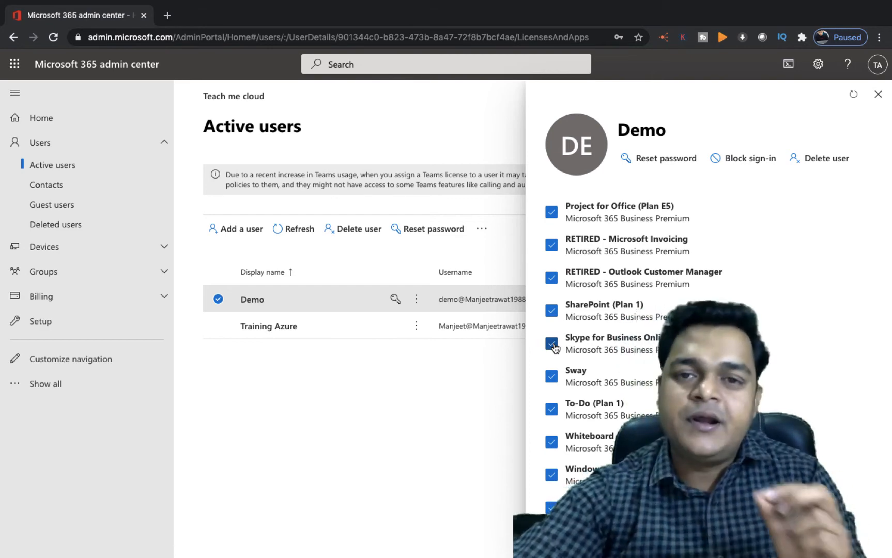
{"action": "scroll", "coordinate": [642, 373], "scroll_direction": "down", "scroll_amount": 1}
{"action": "scroll", "coordinate": [619, 405], "scroll_direction": "up", "scroll_amount": 20}
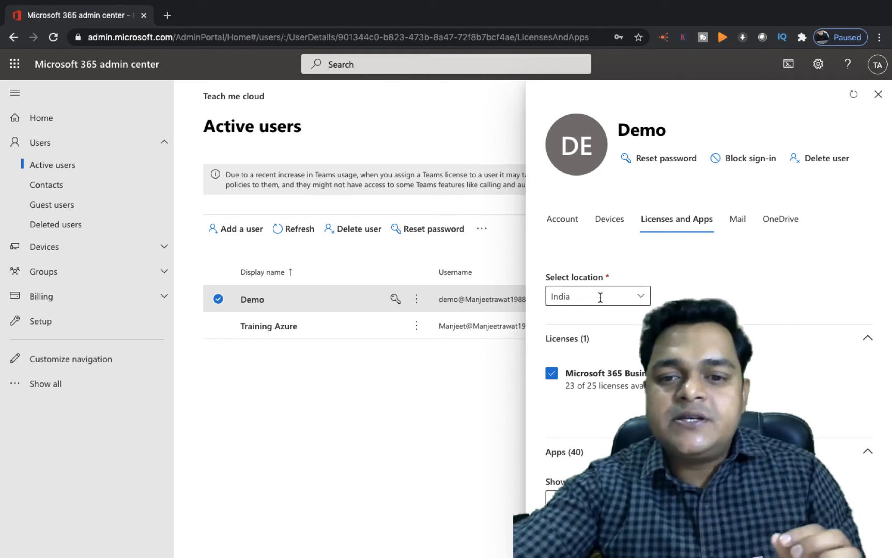
Step: Refresh Demo's user panel to confirm the Business Premium license saved, then close the panel
{"action": "scroll", "coordinate": [618, 401], "scroll_direction": "down", "scroll_amount": 3}
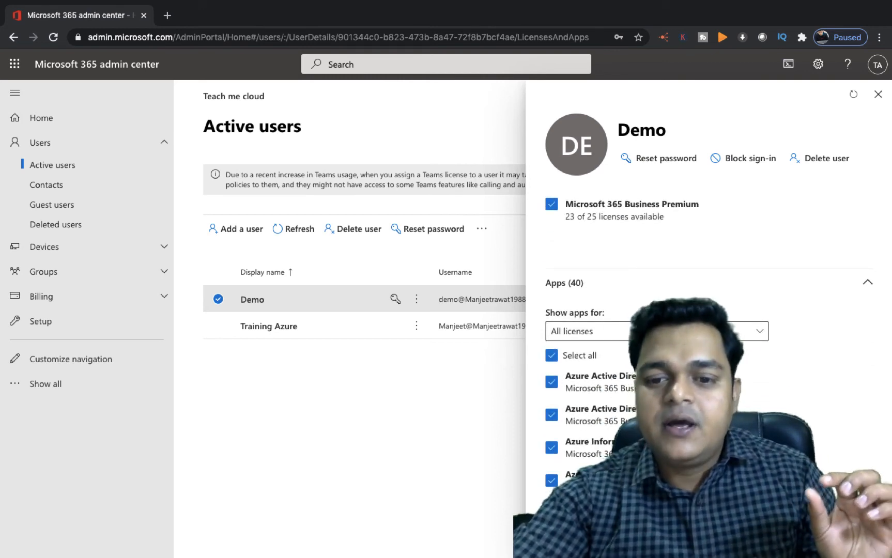
{"action": "scroll", "coordinate": [708, 336], "scroll_direction": "up", "scroll_amount": 1}
{"action": "scroll", "coordinate": [708, 336], "scroll_direction": "down", "scroll_amount": 1}
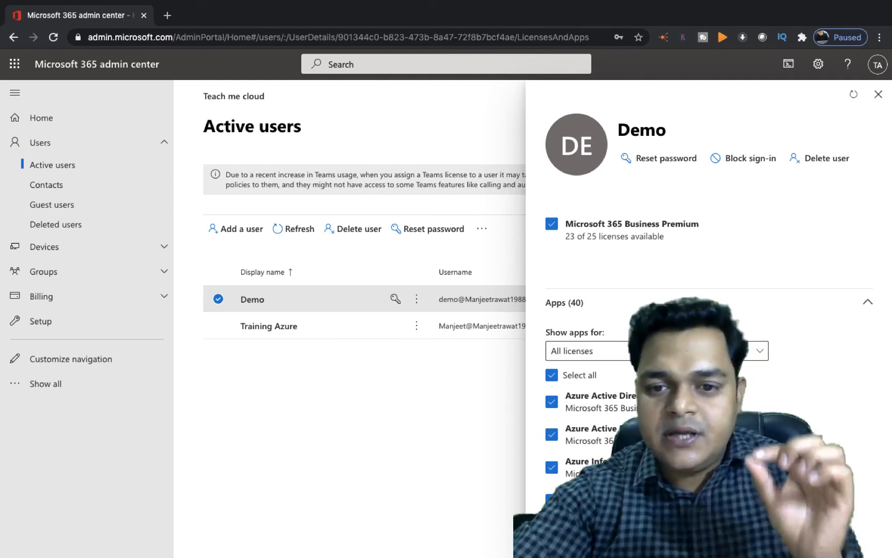
{"action": "scroll", "coordinate": [708, 336], "scroll_direction": "up", "scroll_amount": 1}
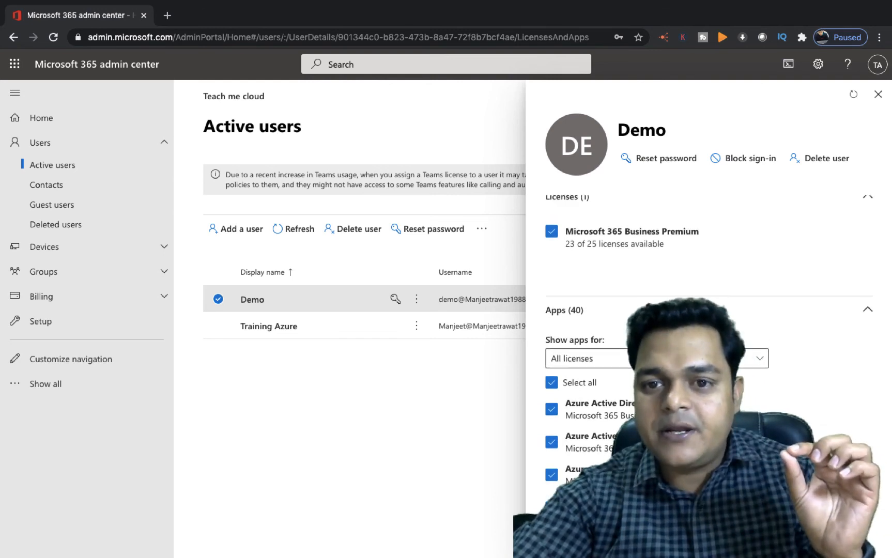
{"action": "scroll", "coordinate": [708, 336], "scroll_direction": "down", "scroll_amount": 1}
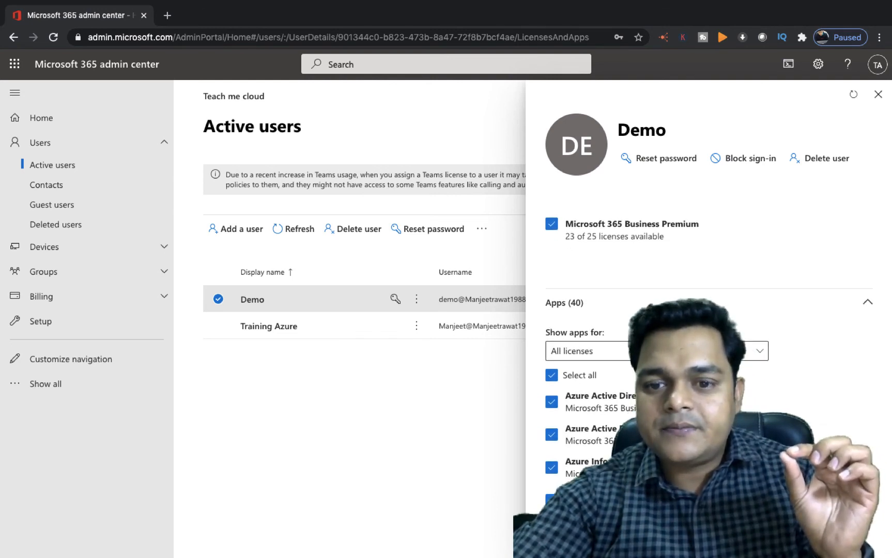
{"action": "scroll", "coordinate": [708, 336], "scroll_direction": "up", "scroll_amount": 1}
{"action": "scroll", "coordinate": [708, 336], "scroll_direction": "down", "scroll_amount": 4}
{"action": "scroll", "coordinate": [708, 336], "scroll_direction": "down", "scroll_amount": 10}
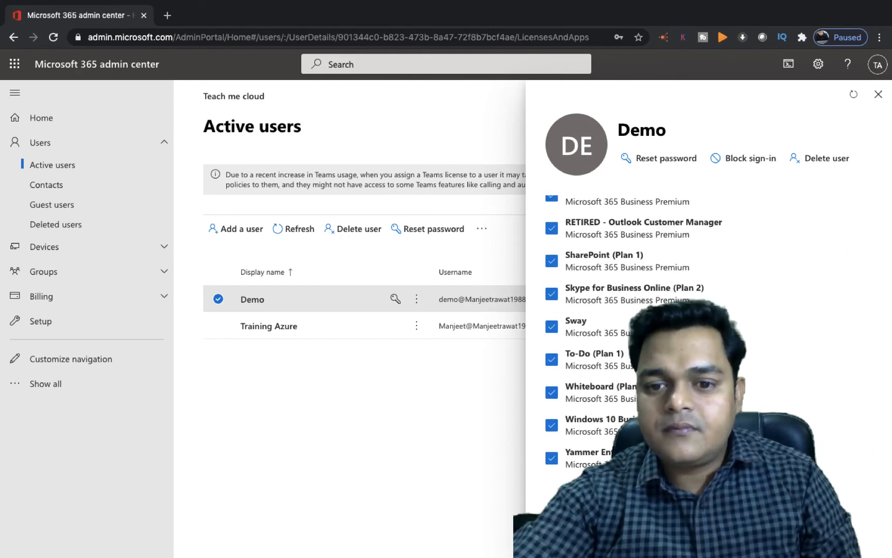
{"action": "scroll", "coordinate": [708, 335], "scroll_direction": "up", "scroll_amount": 8}
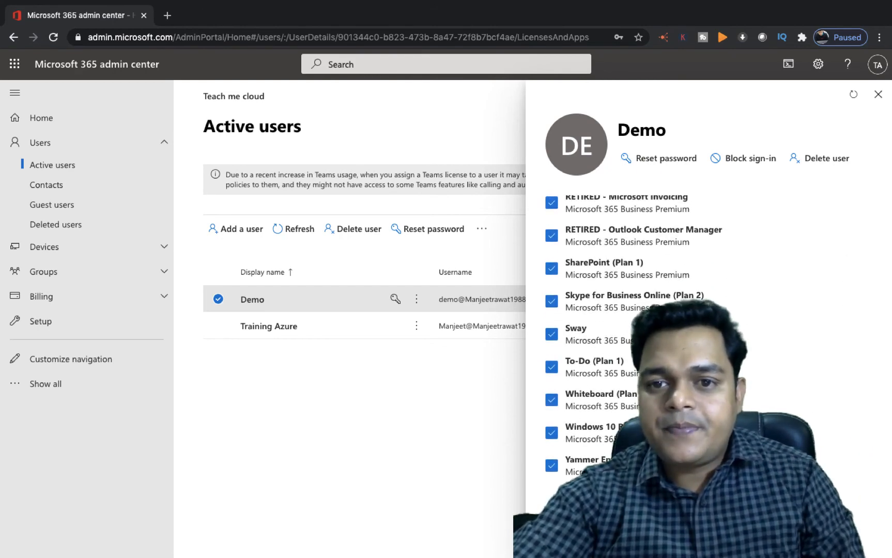
{"action": "left_click", "coordinate": [853, 95]}
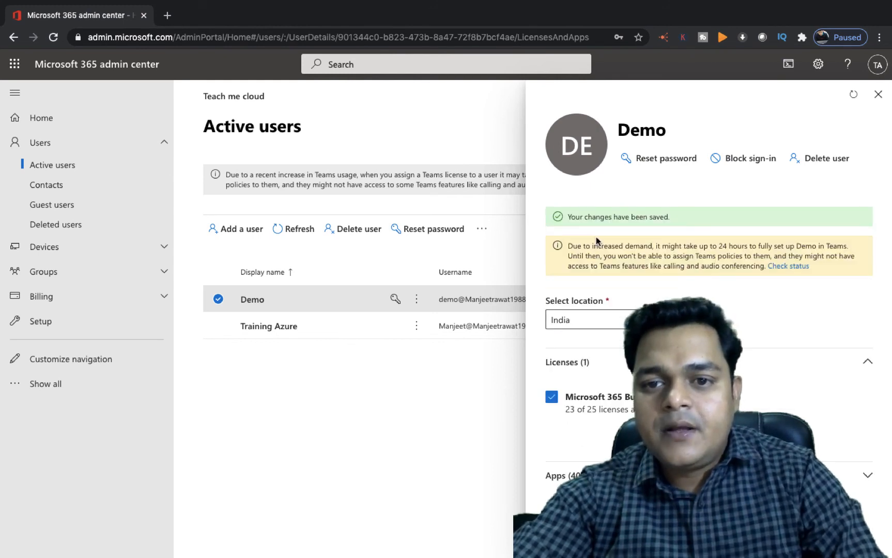
{"action": "left_click", "coordinate": [878, 94]}
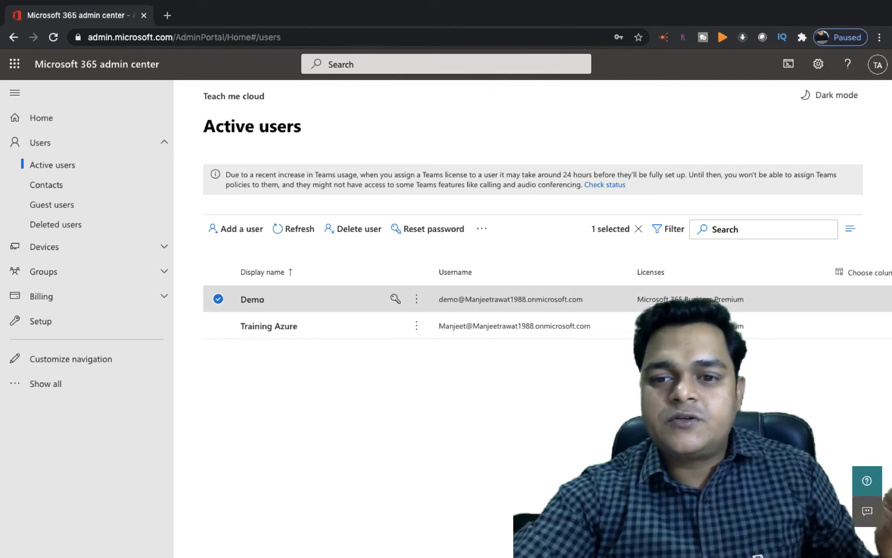
Step: Switch to the private window and reload Demo's Office home page
{"action": "key", "text": "ctrl+Right"}
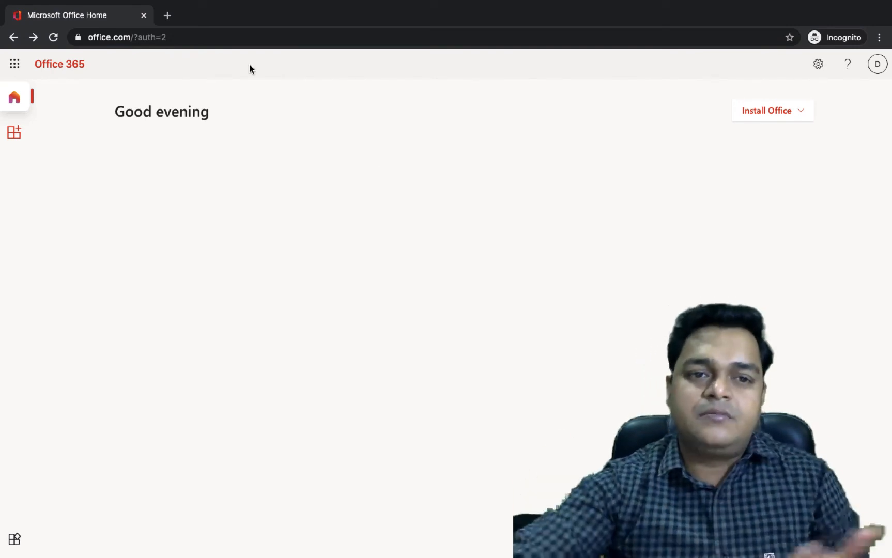
{"action": "left_click", "coordinate": [267, 37]}
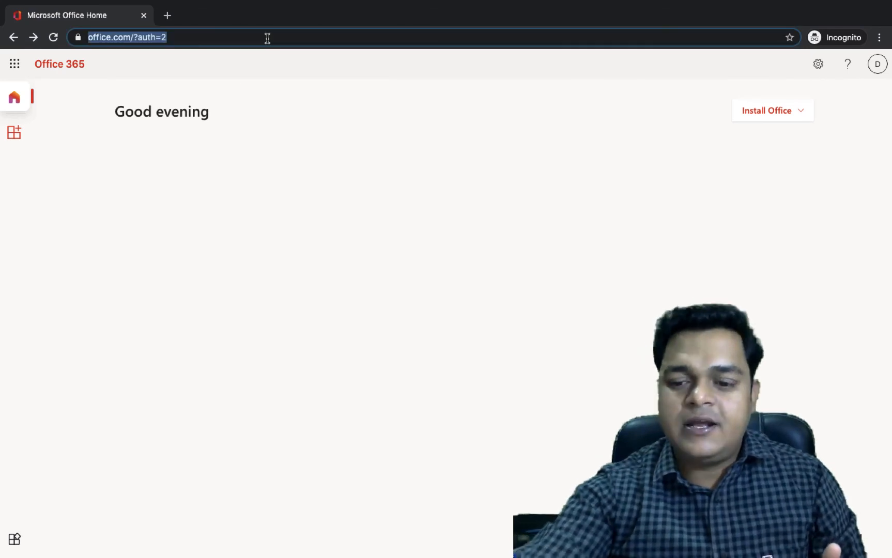
{"action": "key", "text": "Return"}
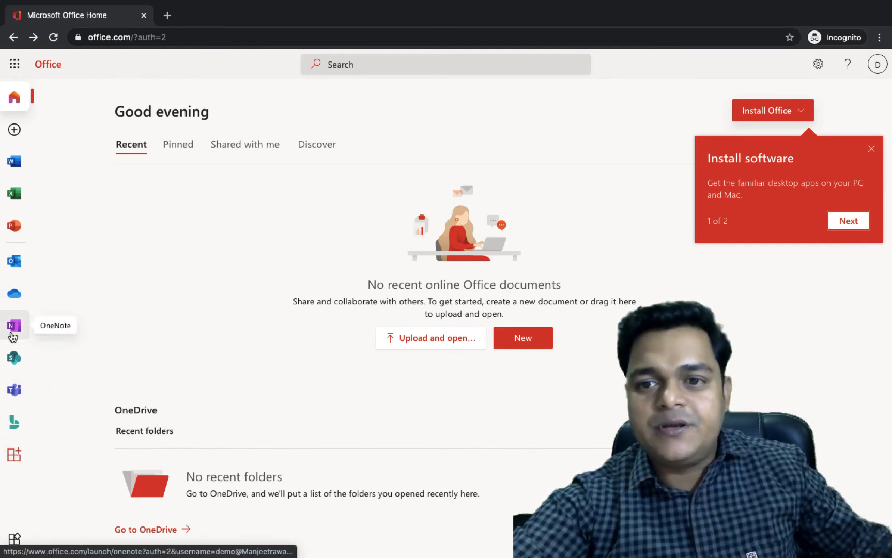
Step: Dismiss the install software tip and open Word for Demo, closing the OneDrive notice
{"action": "left_click", "coordinate": [872, 149]}
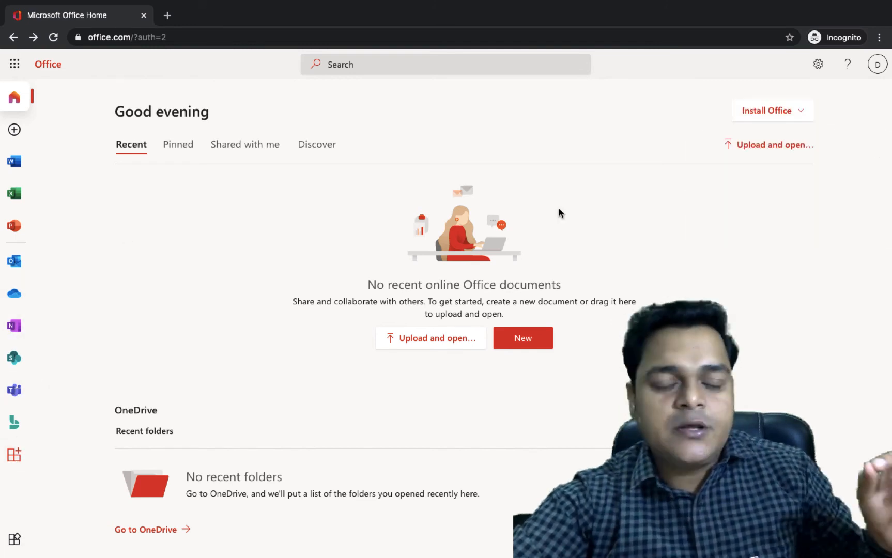
{"action": "left_click", "coordinate": [15, 165]}
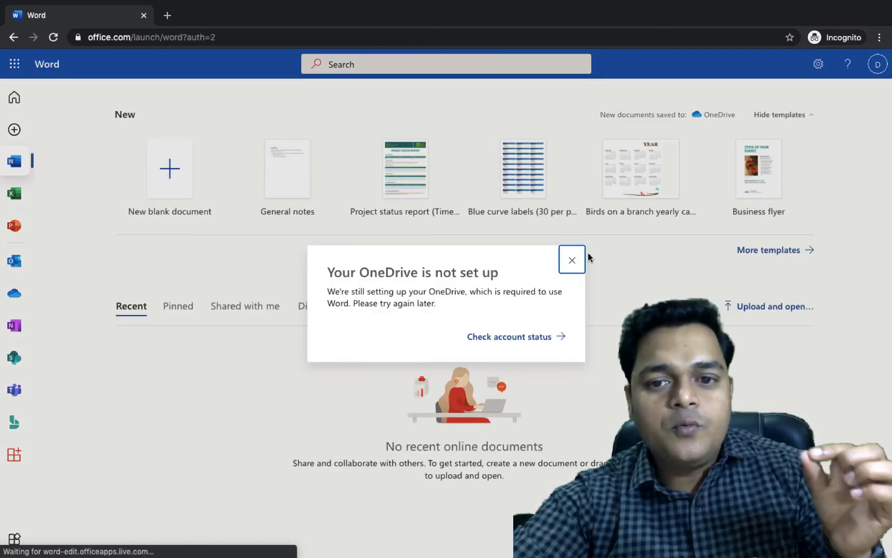
{"action": "left_click", "coordinate": [572, 260]}
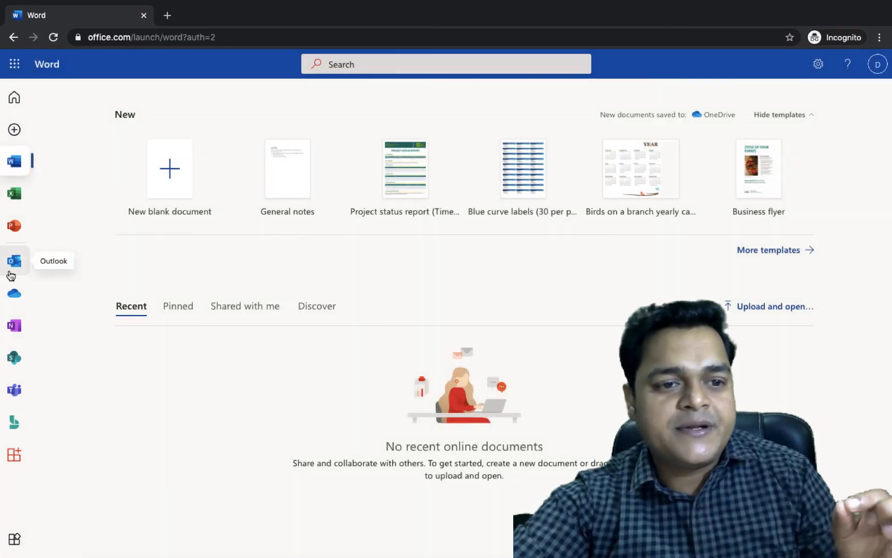
Step: Open Outlook for Demo, return to Word's start page, then switch to the macOS desktop
{"action": "left_click", "coordinate": [10, 272]}
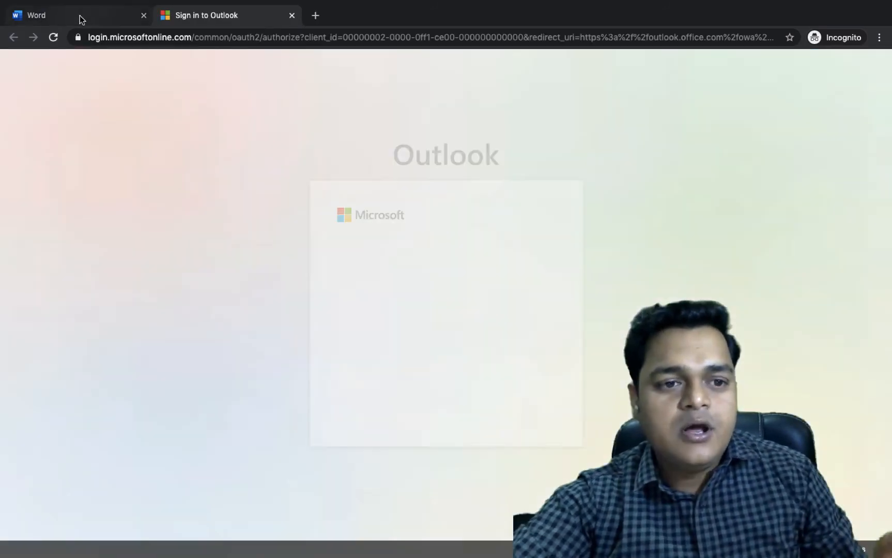
{"action": "left_click", "coordinate": [80, 18]}
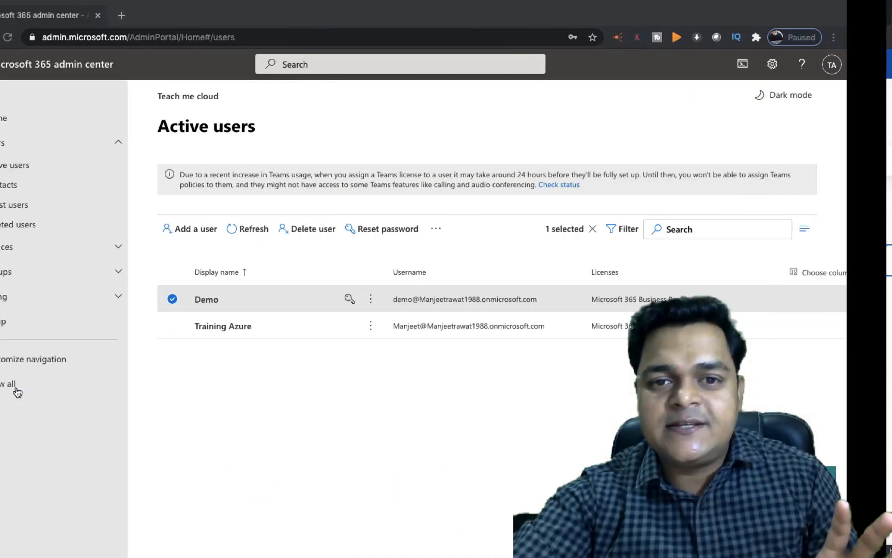
{"action": "key", "text": "ctrl+Left"}
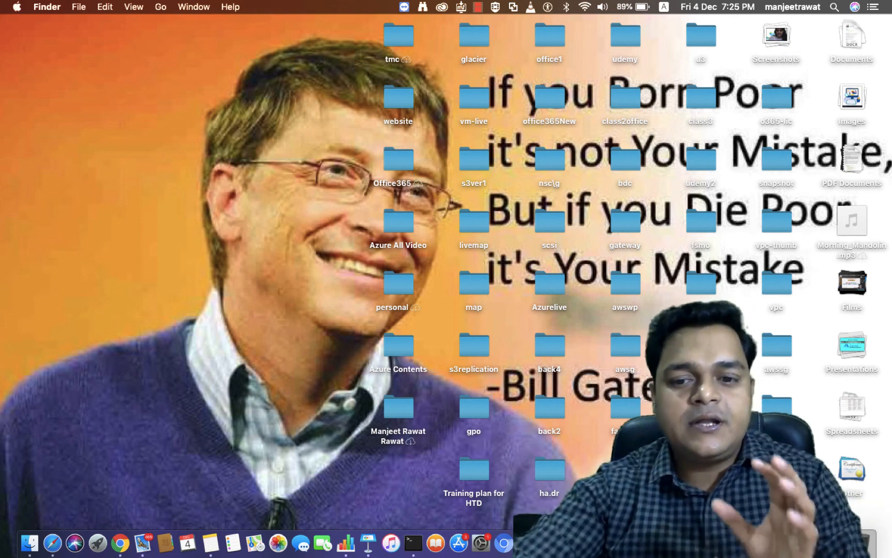
{"action": "right_click", "coordinate": [735, 544]}
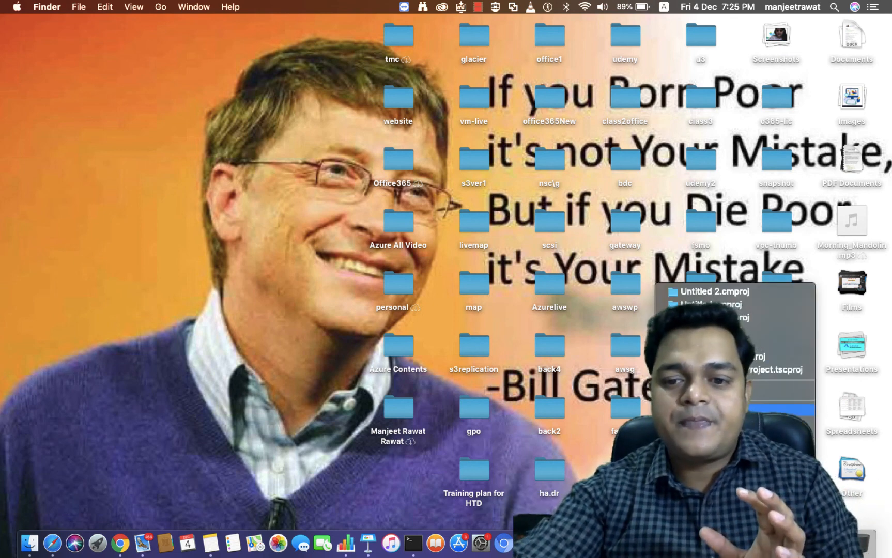